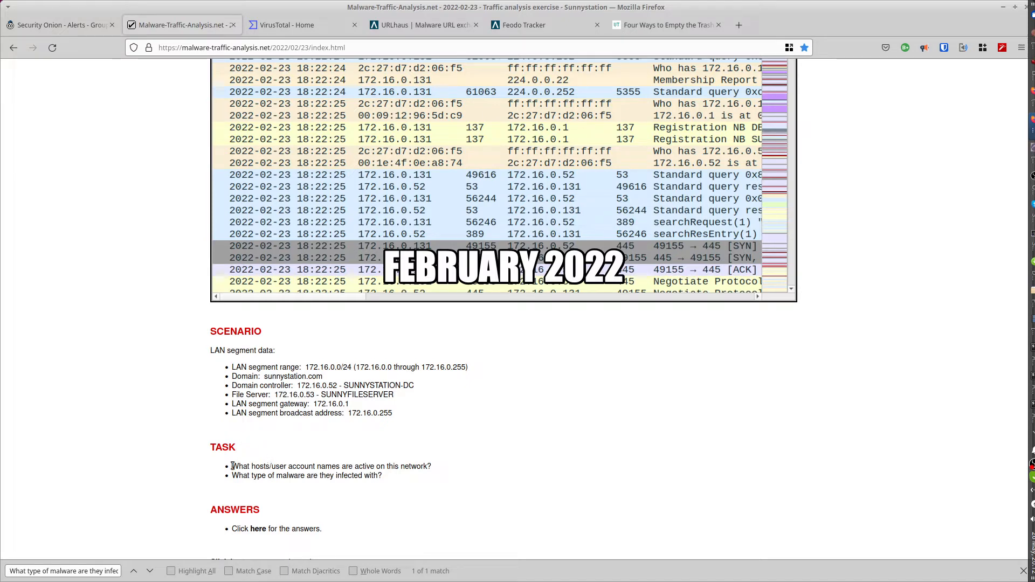
Highlight the two task questions about active hosts or user accounts and the type of malware infecting them.
left_click_drag(232, 466, 453, 466)
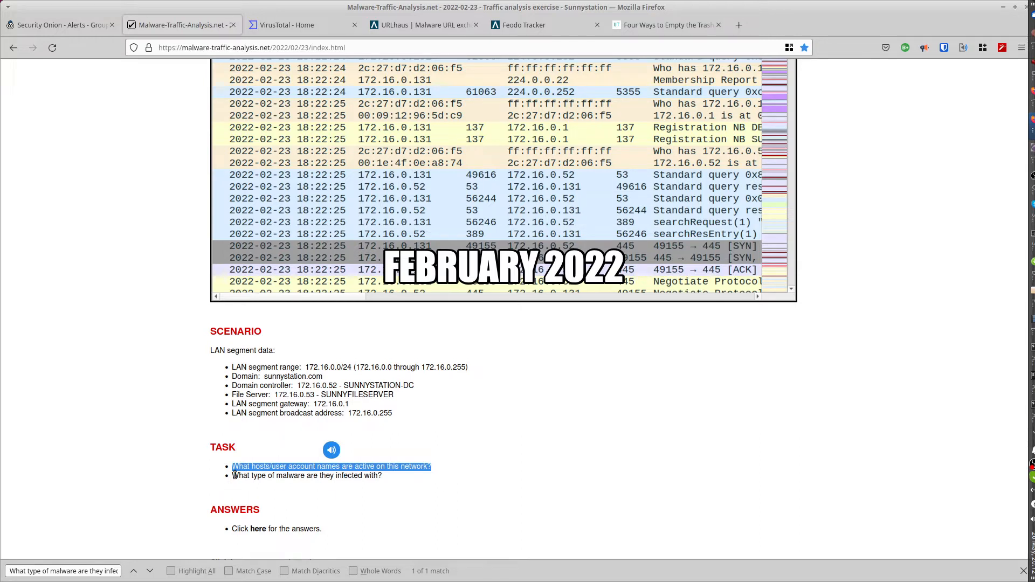
left_click_drag(235, 476, 383, 477)
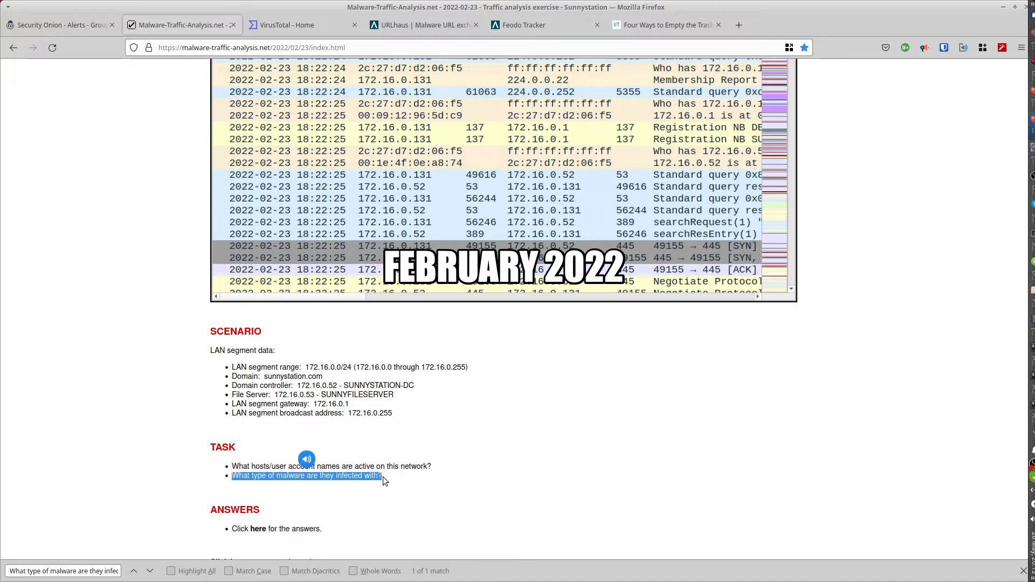
Switch to Security Onion Alerts and refresh them for the absolute time range 2022/02/23 06:00:00 PM - 2022/02/23 09:00:00 PM.
left_click(31, 24)
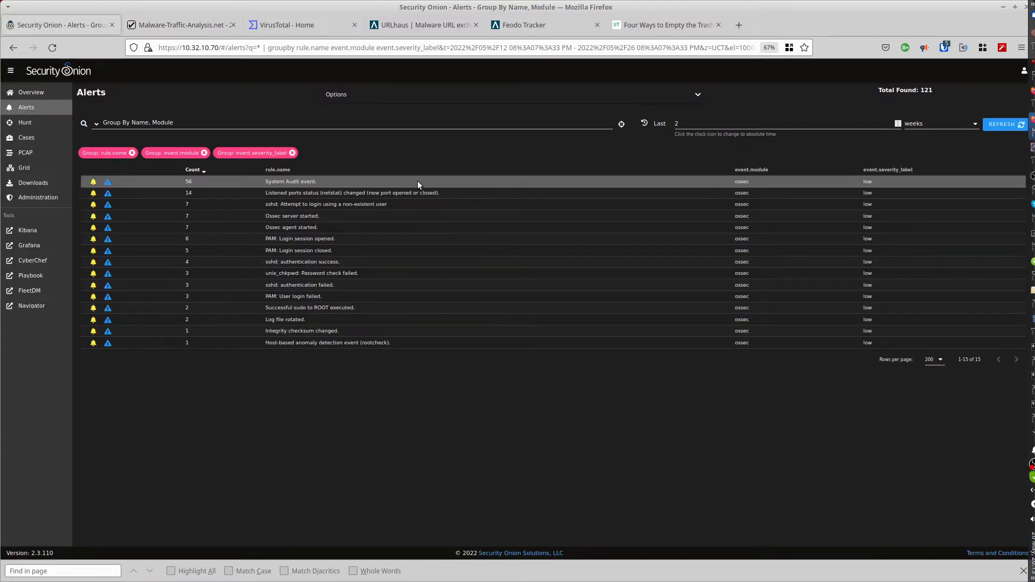
left_click(646, 124)
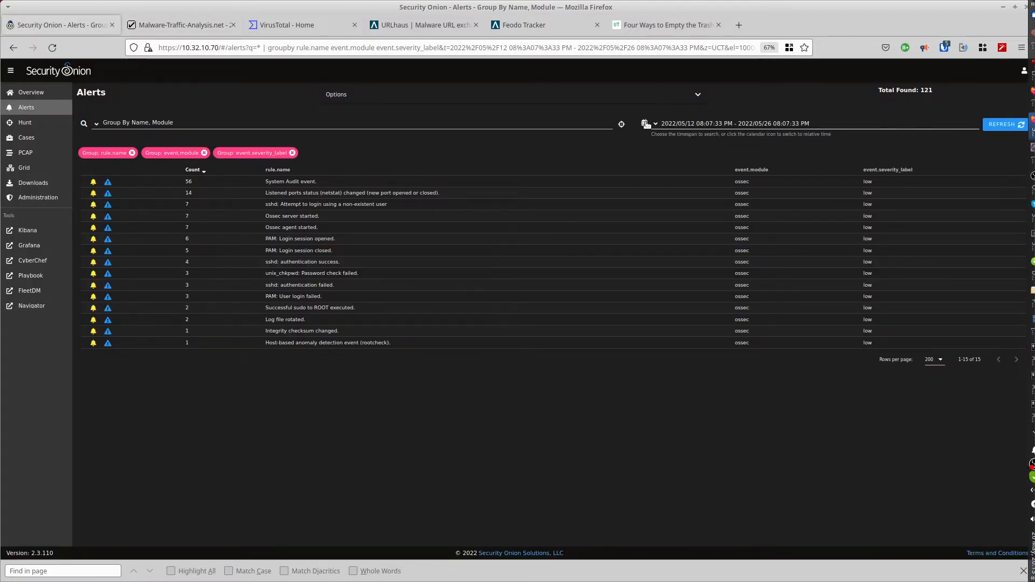
left_click_drag(809, 124, 662, 124)
type("2022/02/23 06:00:00 PM - 2022/02/23 09:00:00 PM")
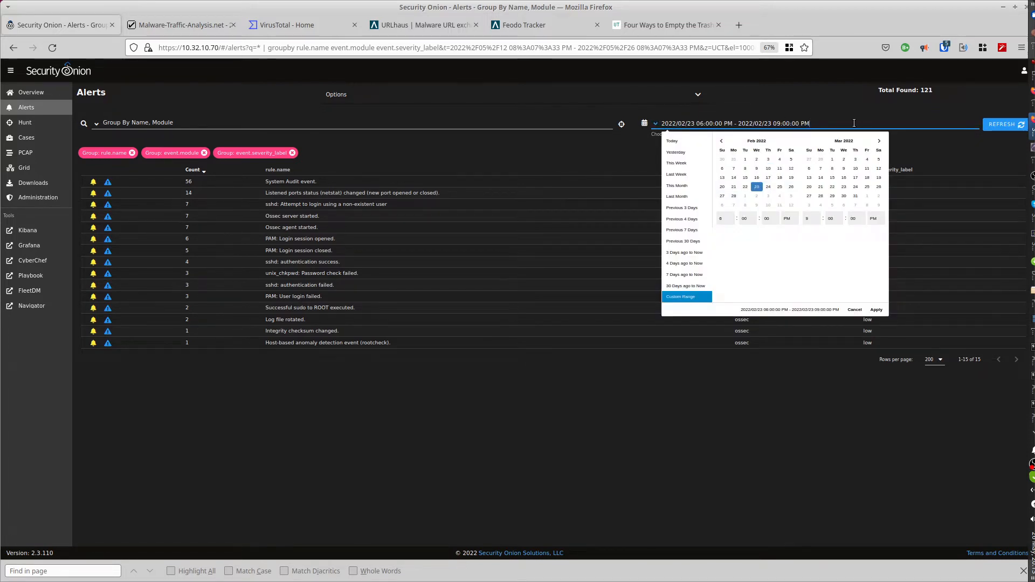
left_click(997, 125)
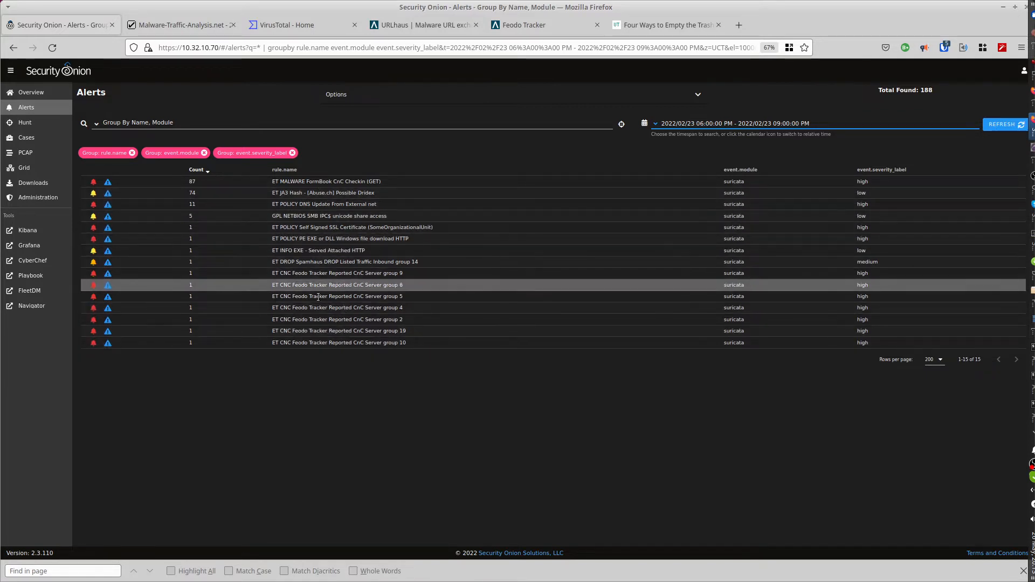
left_click(311, 239)
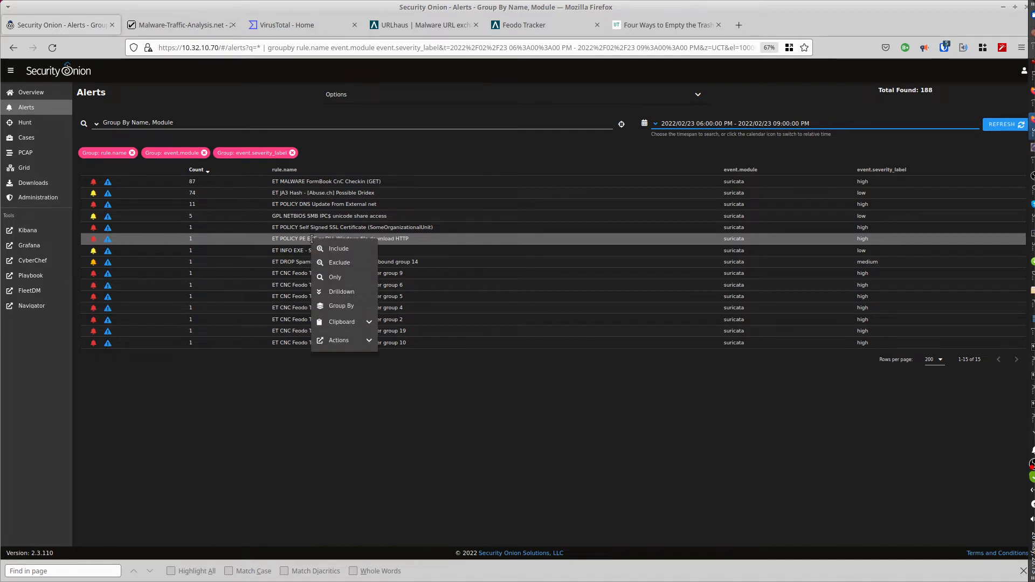
left_click(339, 341)
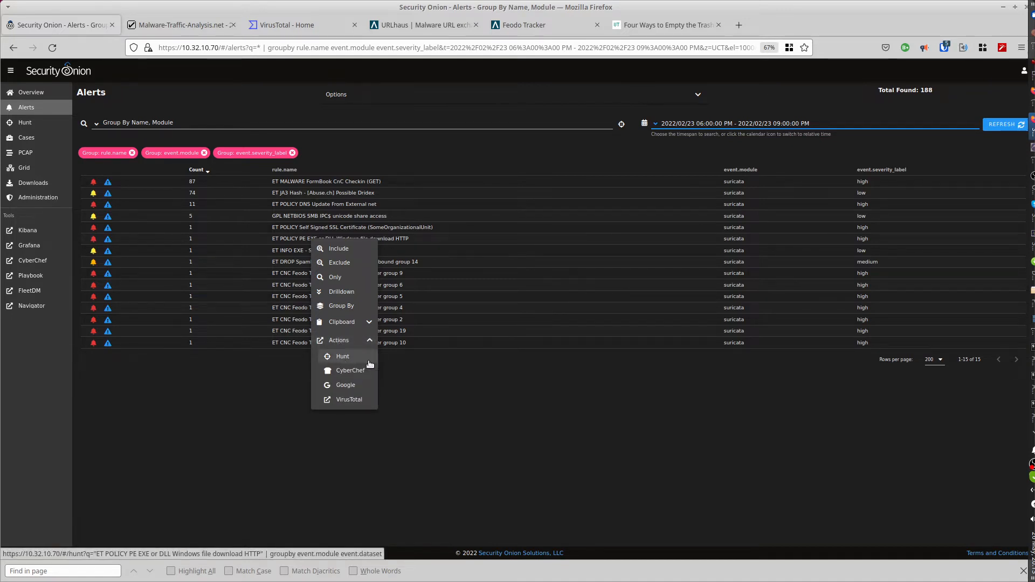
left_click(424, 364)
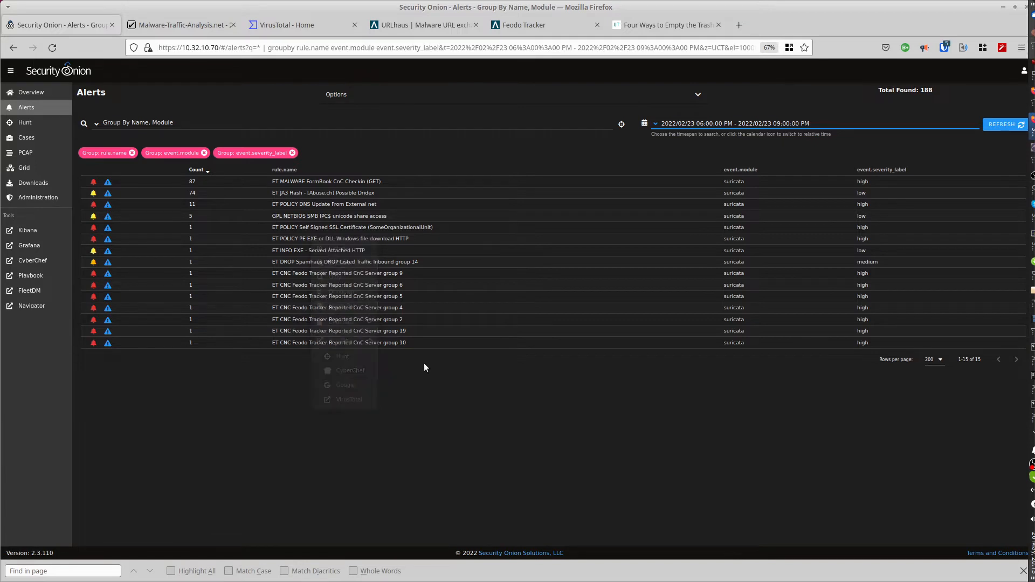
Start a hunt from the current alert filters and rerun it with source.ip and destination.ip added to the groupby fields.
left_click(621, 125)
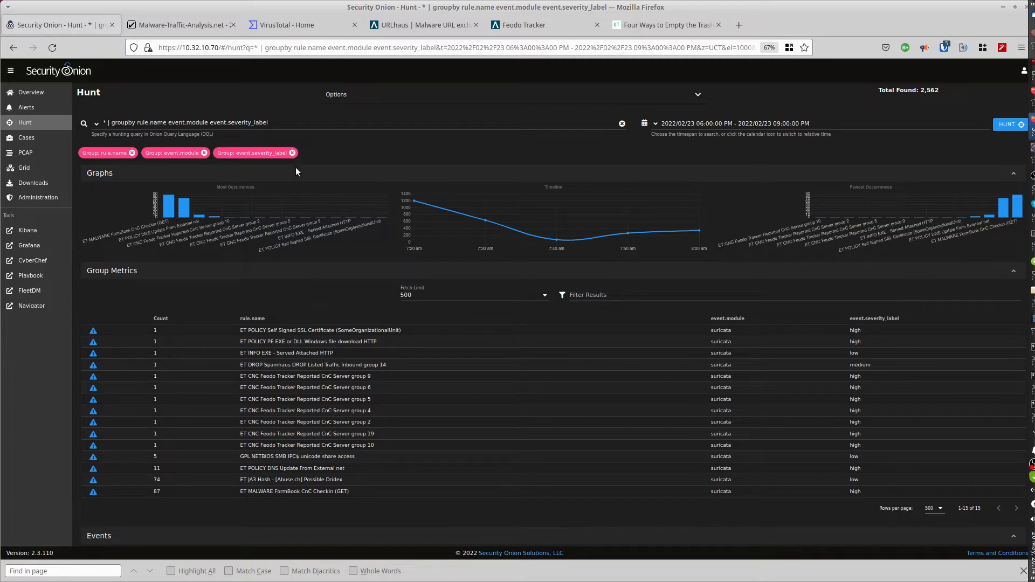
left_click(279, 124)
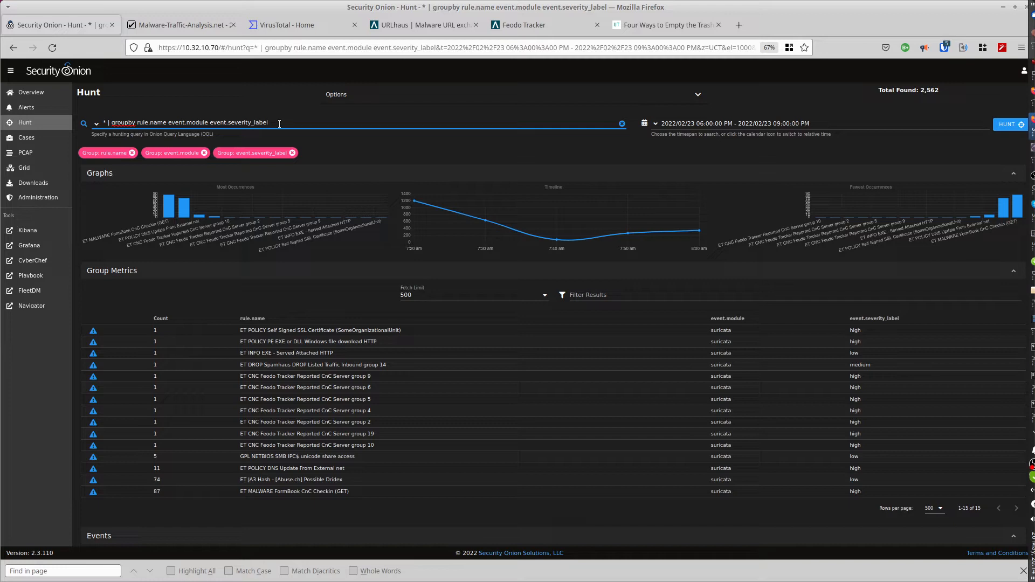
type("so")
type("urce.ip destination.ip")
left_click(1005, 125)
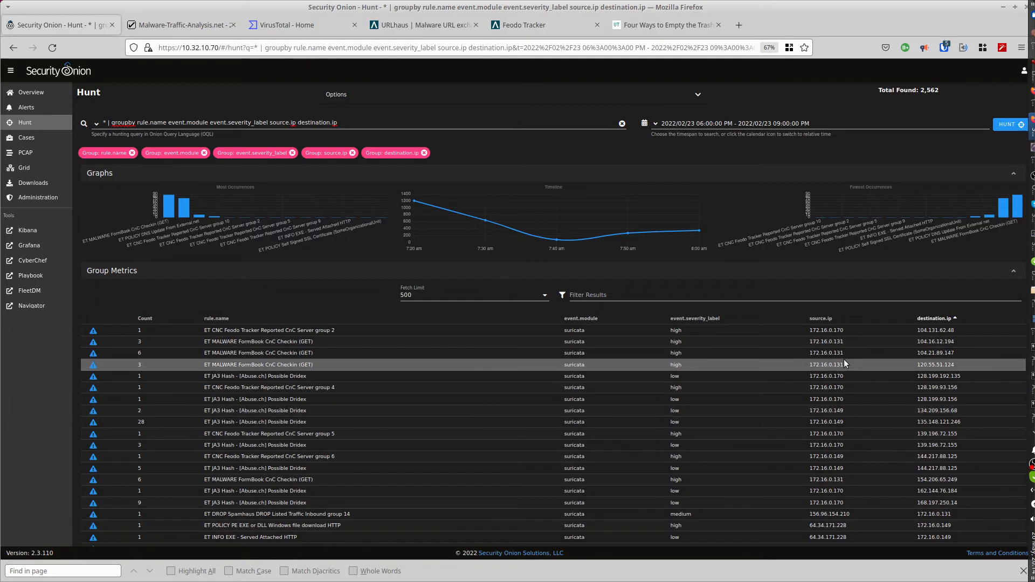
Sort the group metrics by source IP and examine which internal hosts generate the alerts.
left_click(836, 319)
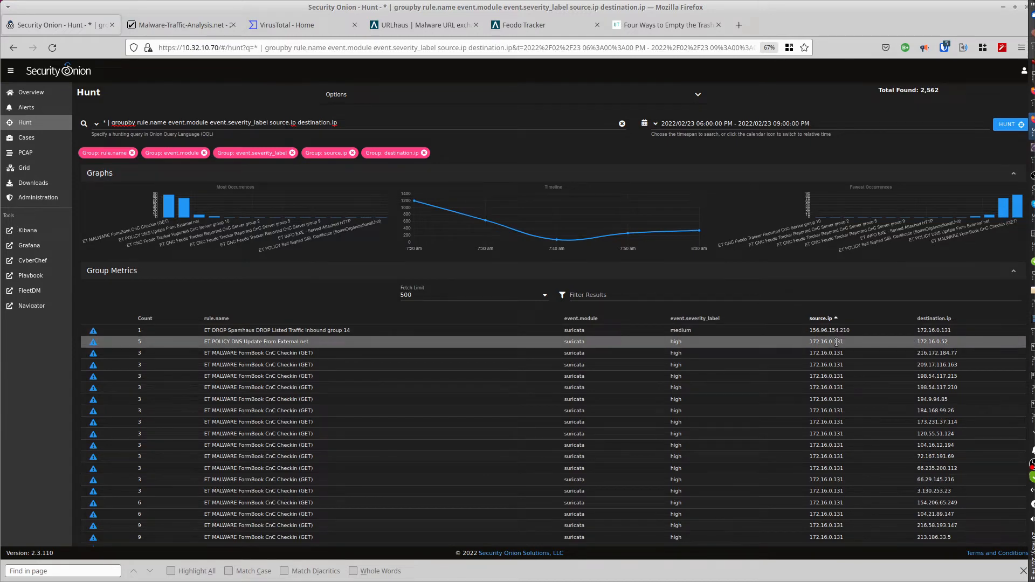
scroll(846, 344, "down", 3)
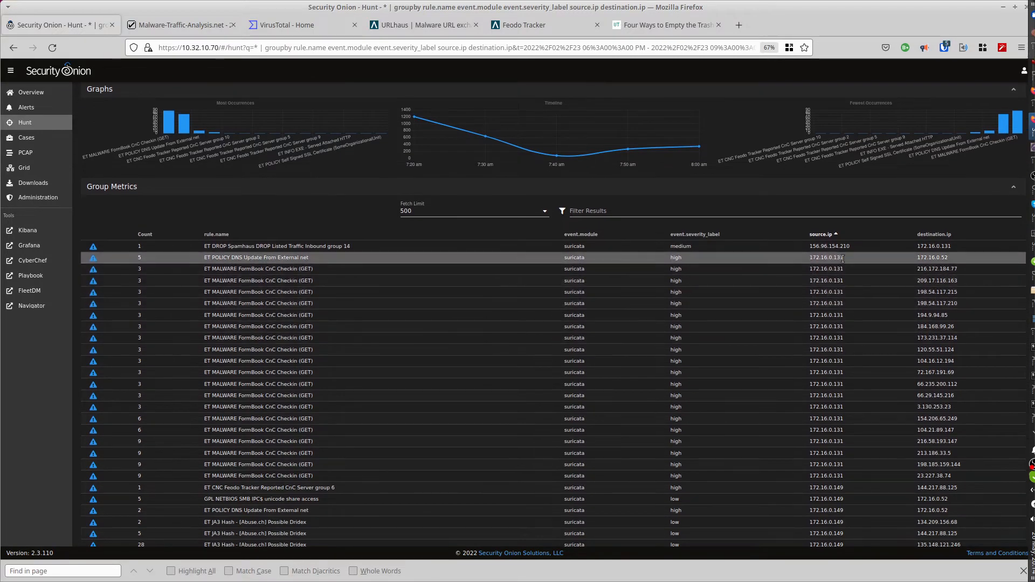
left_click_drag(847, 257, 809, 258)
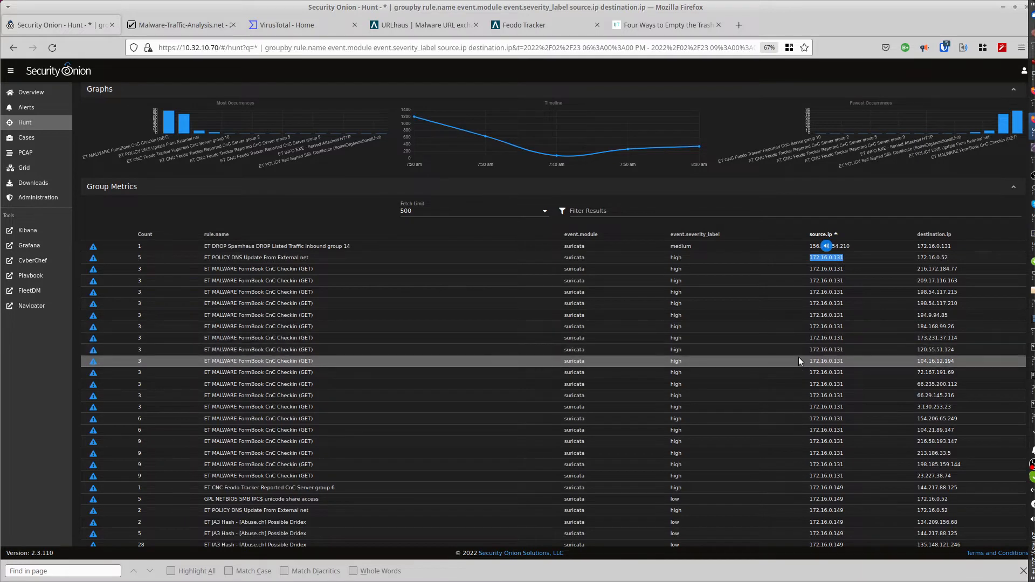
scroll(799, 360, "down", 3)
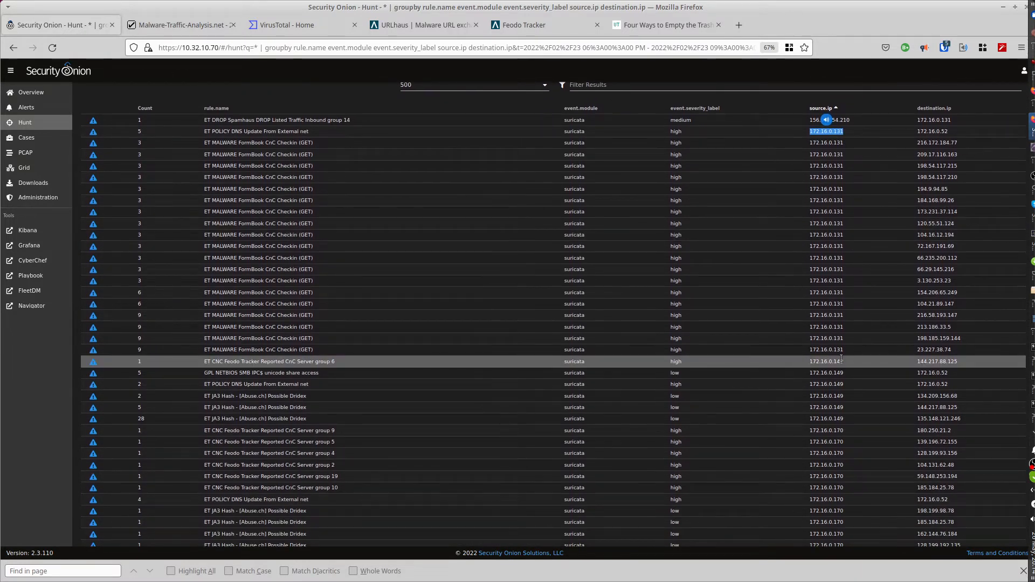
left_click_drag(847, 360, 834, 362)
scroll(852, 380, "down", 3)
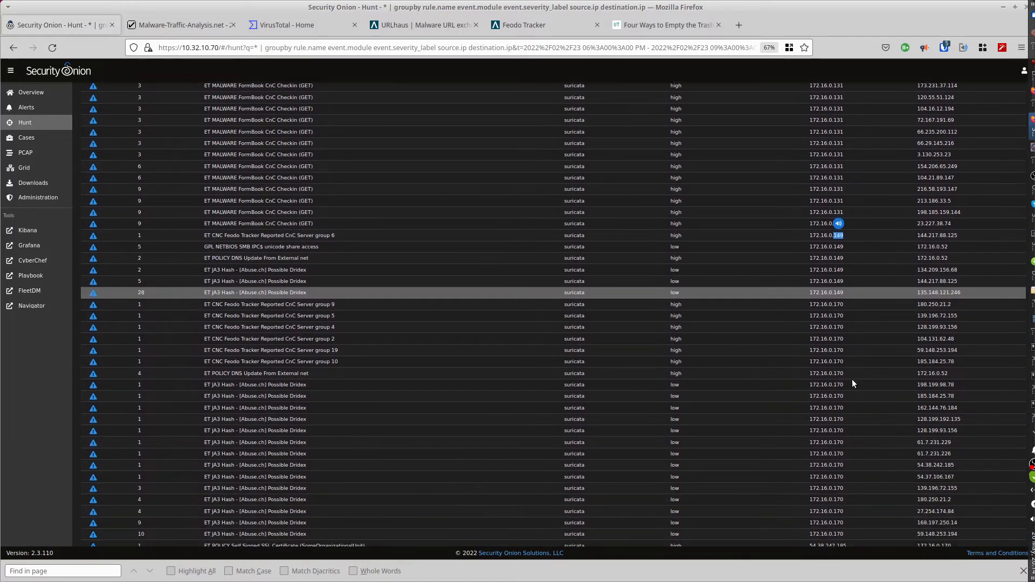
left_click_drag(844, 305, 832, 306)
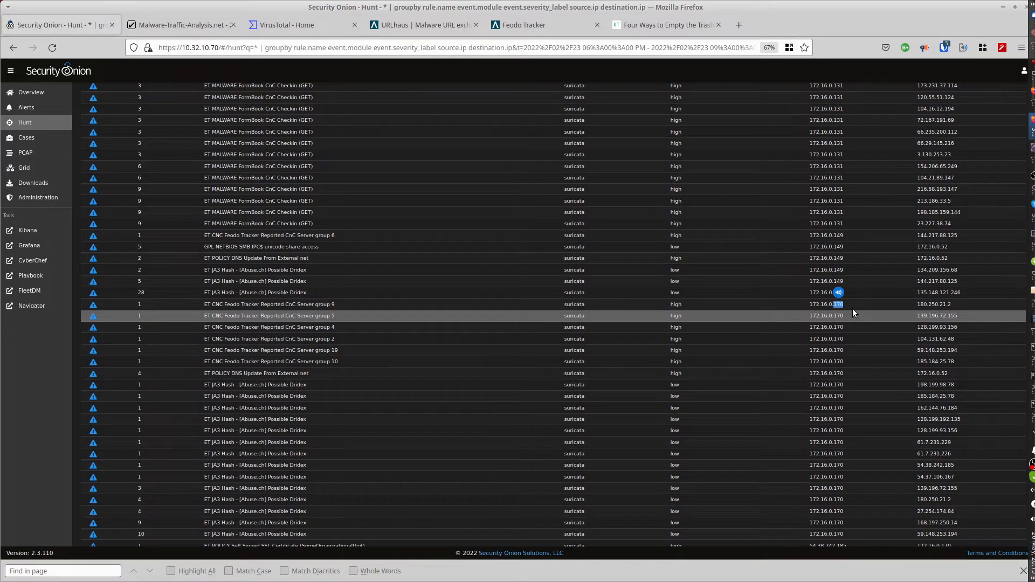
scroll(852, 341, "down", 2)
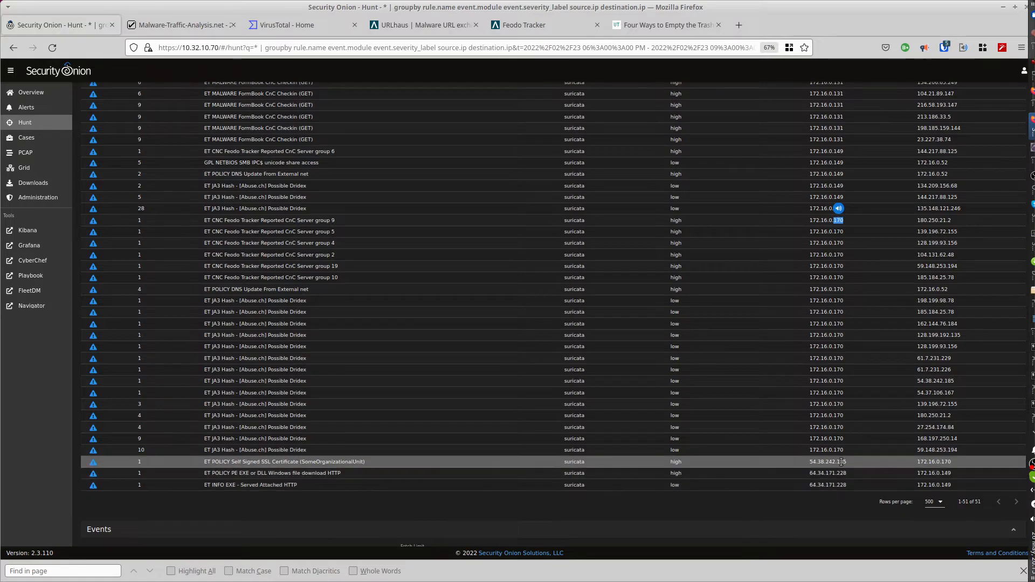
scroll(856, 445, "up", 9)
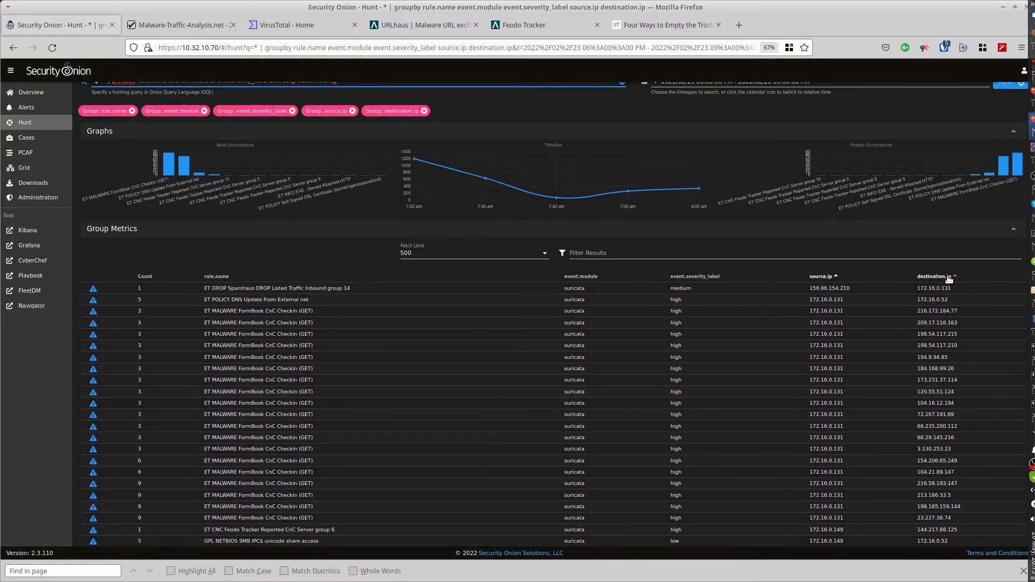
Sort the group metrics by destination IP and examine the alerts sent to 172.16.0.52 and their source hosts.
left_click(949, 279)
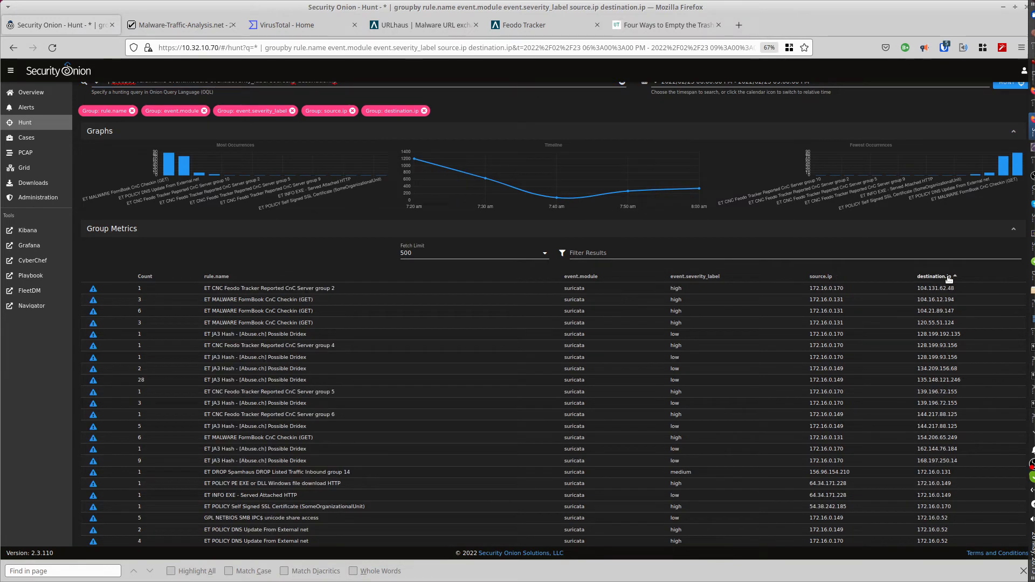
scroll(903, 293, "down", 1)
scroll(909, 291, "down", 2)
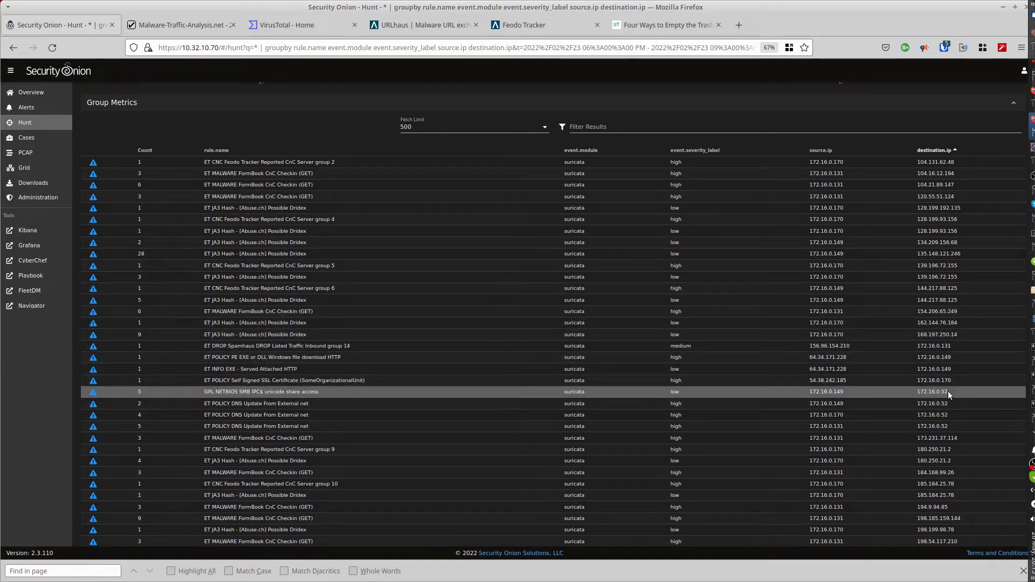
left_click_drag(948, 392, 941, 392)
left_click_drag(845, 392, 846, 416)
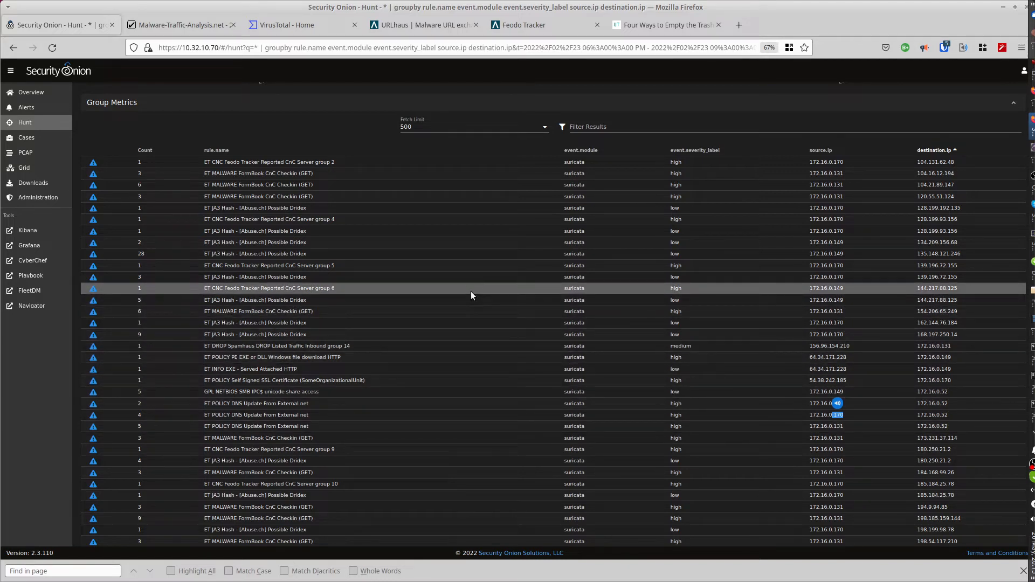
Filter the hunt to include only source IP 172.16.0.131.
scroll(470, 291, "up", 3)
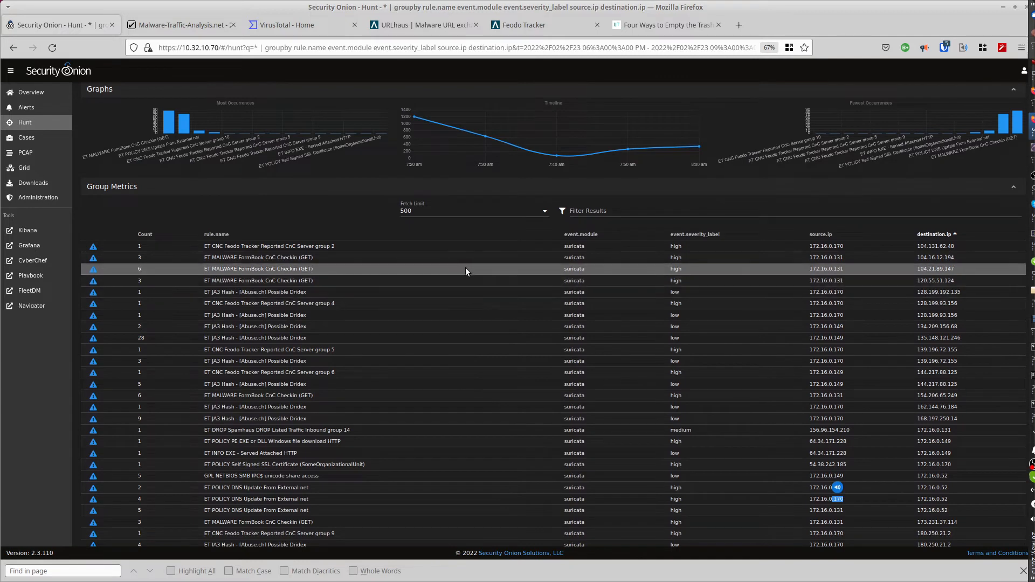
left_click(827, 258)
left_click(826, 257)
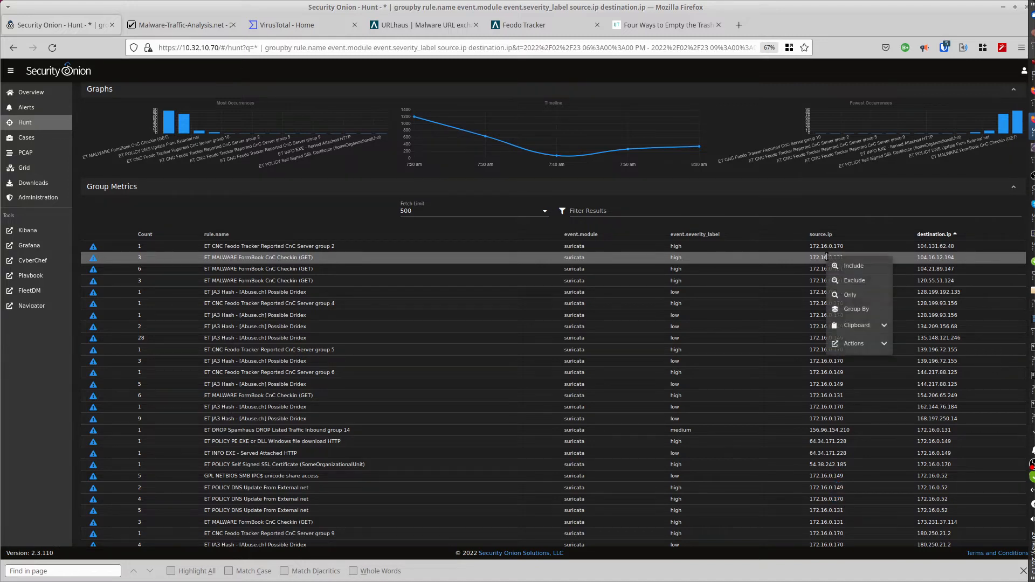
left_click(850, 271)
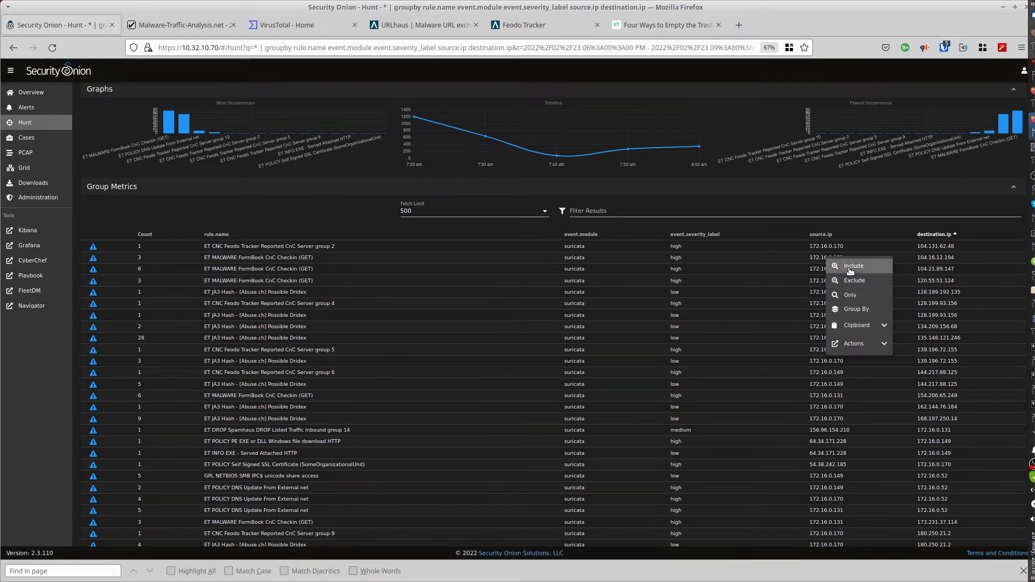
scroll(450, 275, "up", 3)
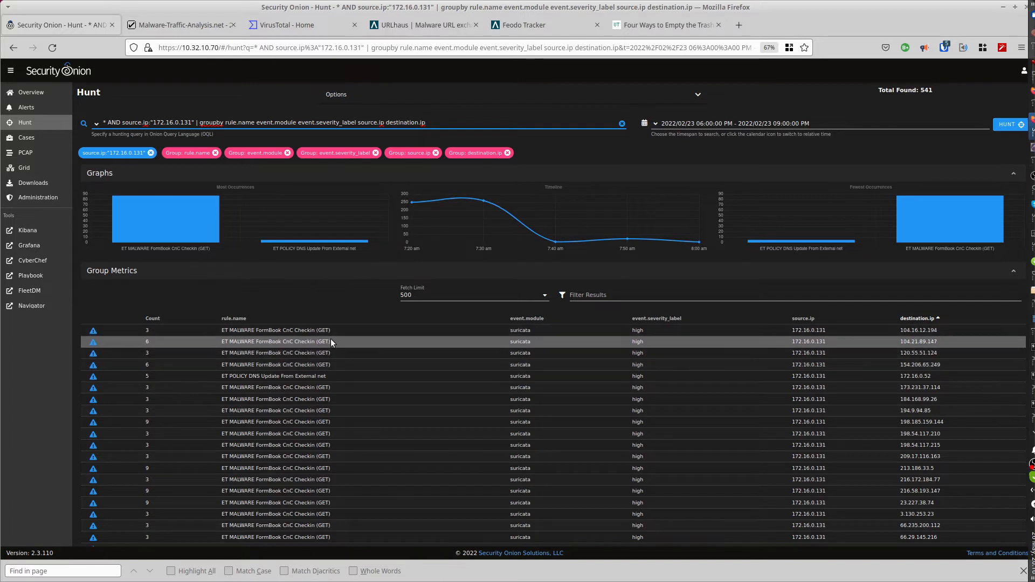
Examine the alert rule names for host 172.16.0.131, highlighting the malware family name in the first row.
scroll(331, 340, "down", 1)
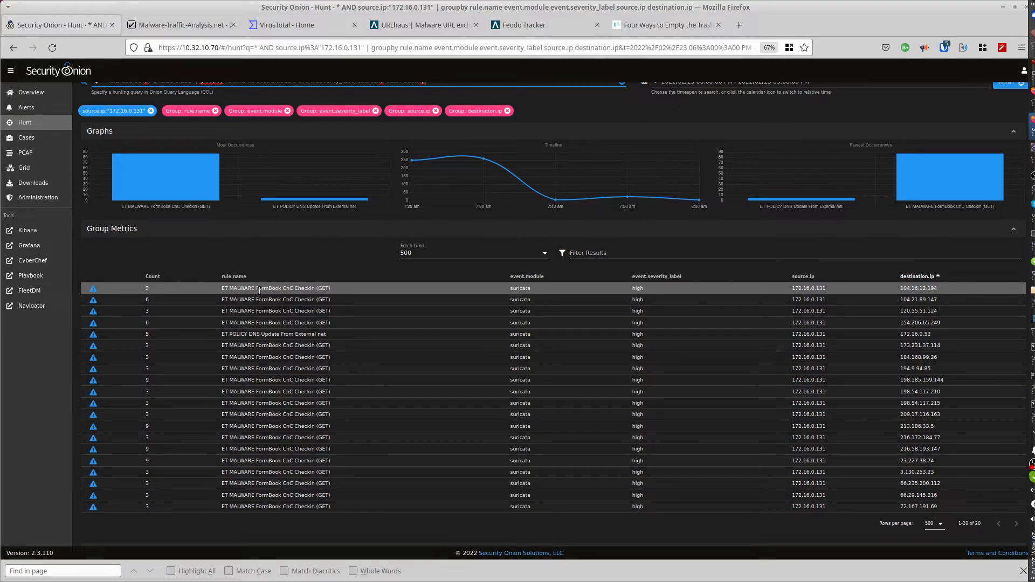
left_click_drag(256, 288, 282, 289)
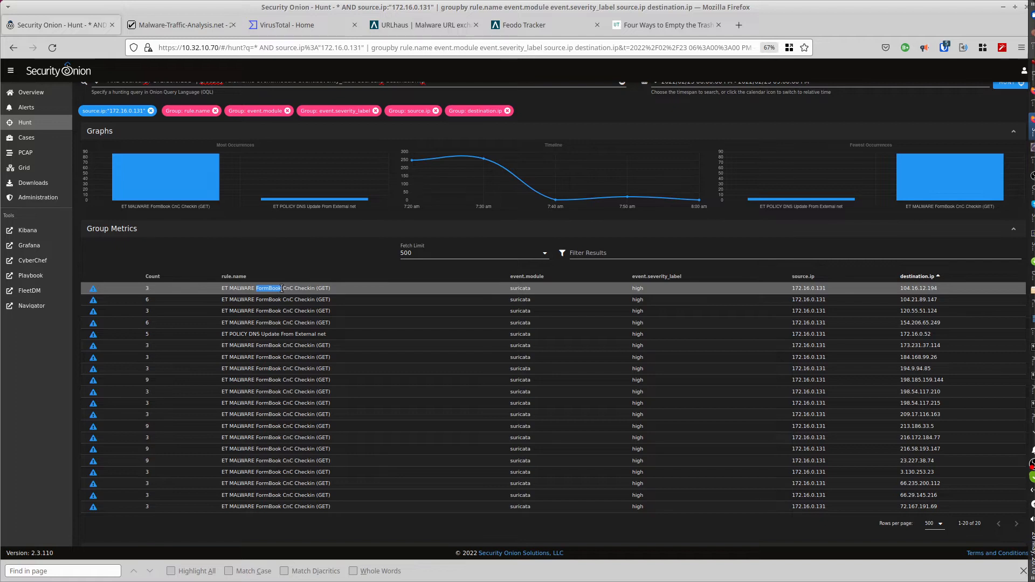
left_click(281, 288)
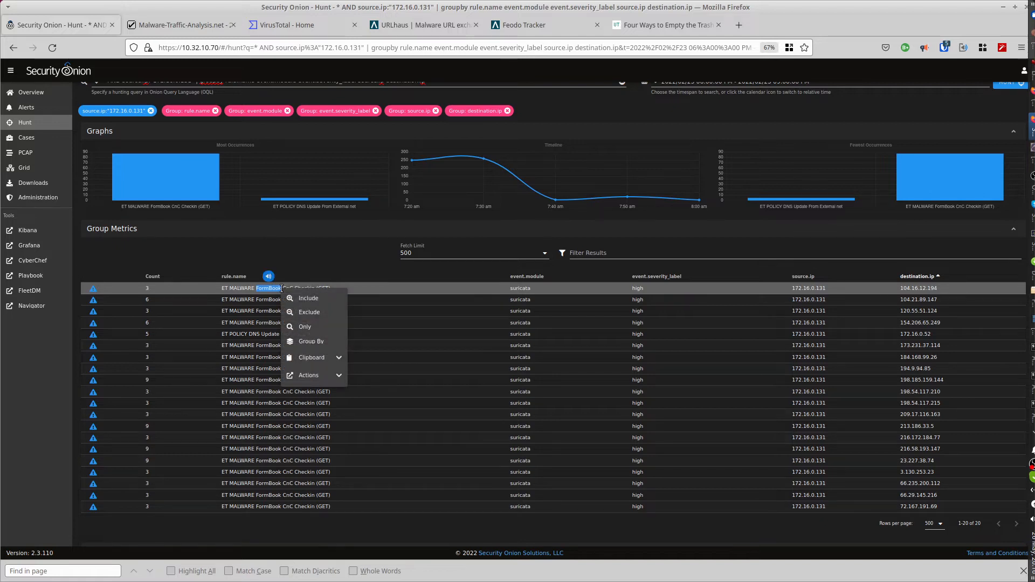
Change the source IP in the hunt query to 172.16.0.149 and rerun the hunt.
scroll(296, 261, "up", 2)
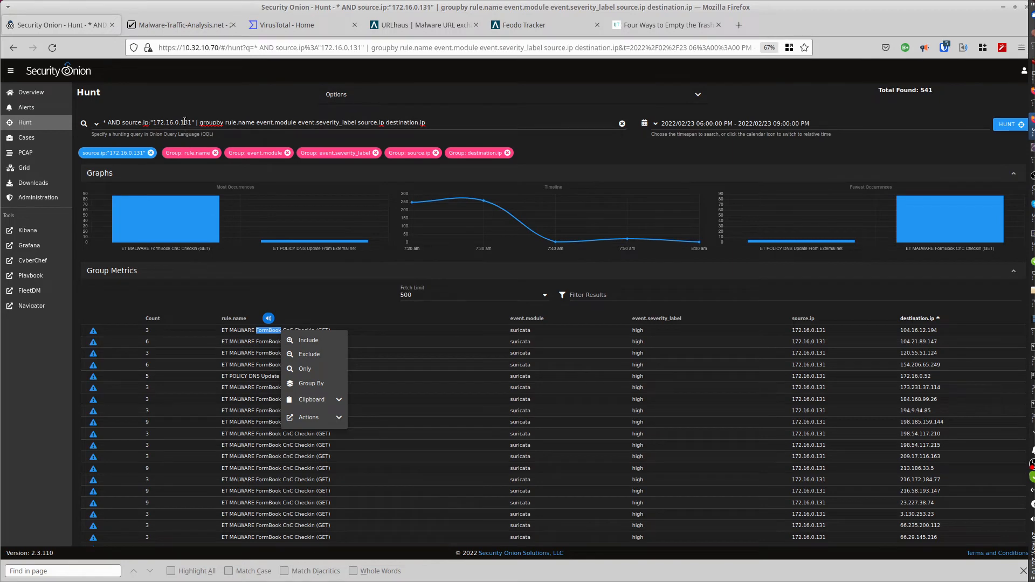
left_click_drag(184, 122, 191, 122)
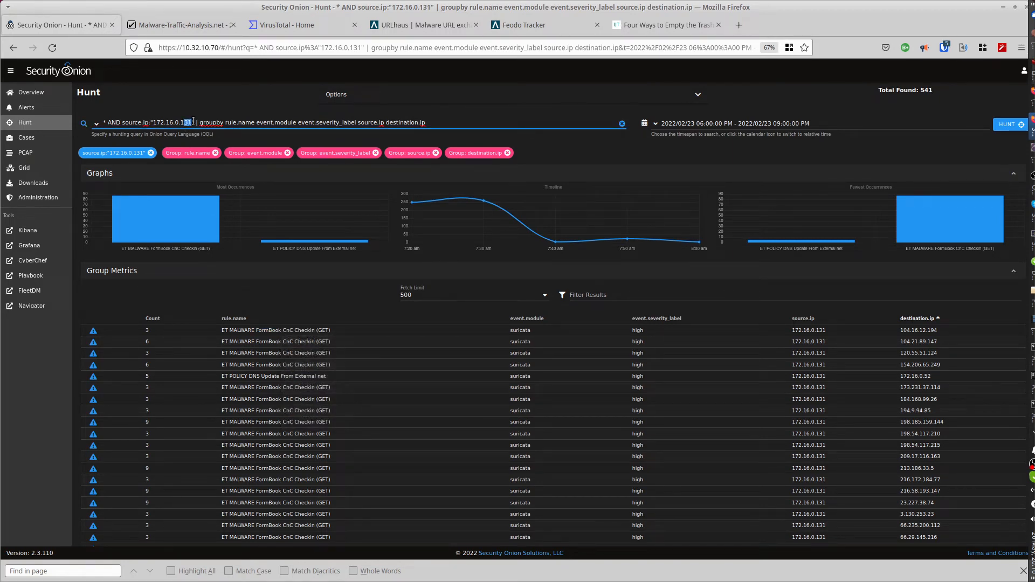
type("49")
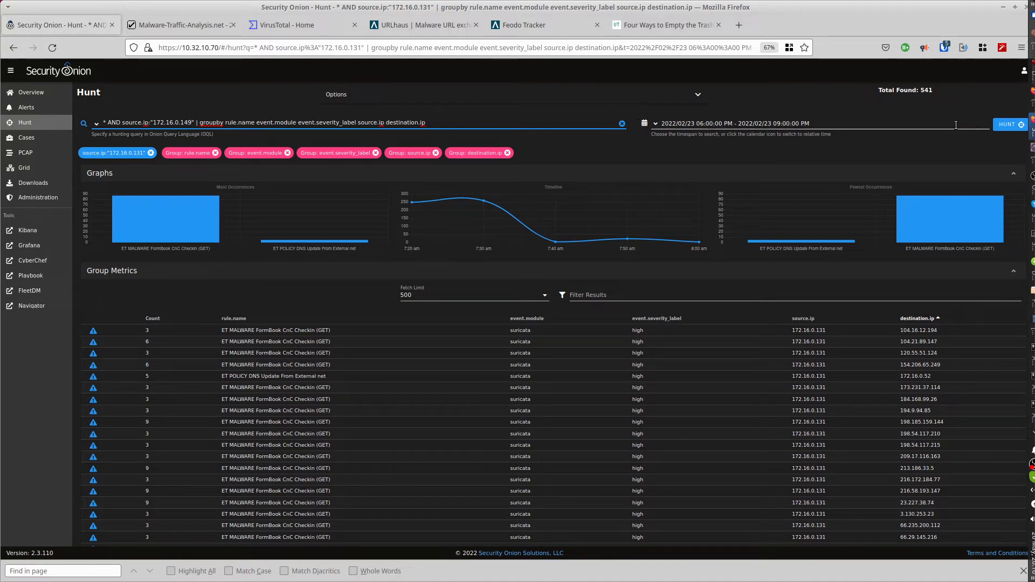
left_click(1001, 125)
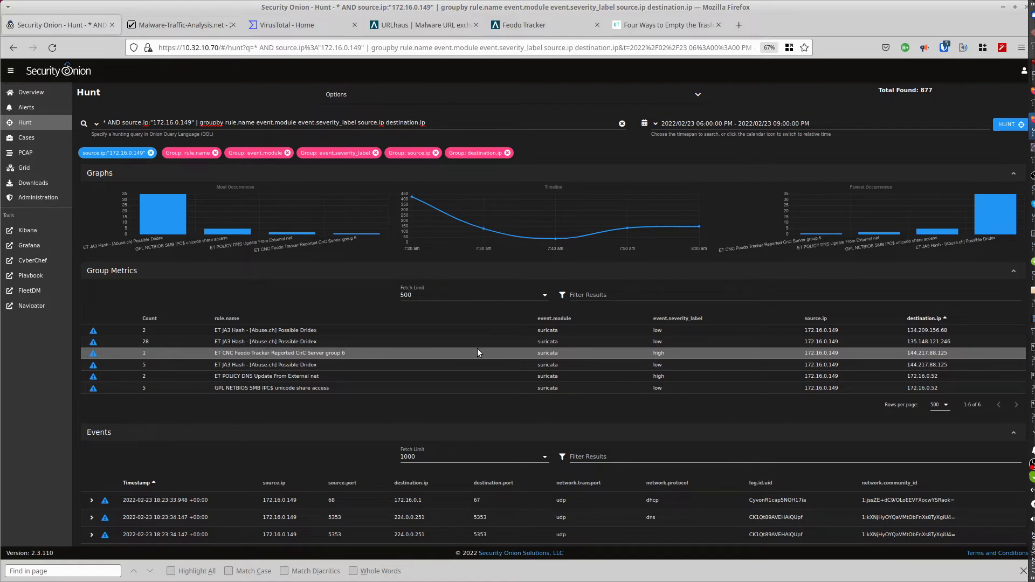
Copy destination IP 144.217.88.125 from the high-severity CnC alert and search for it in Feodo Tracker's botnet C&C list.
left_click(928, 353)
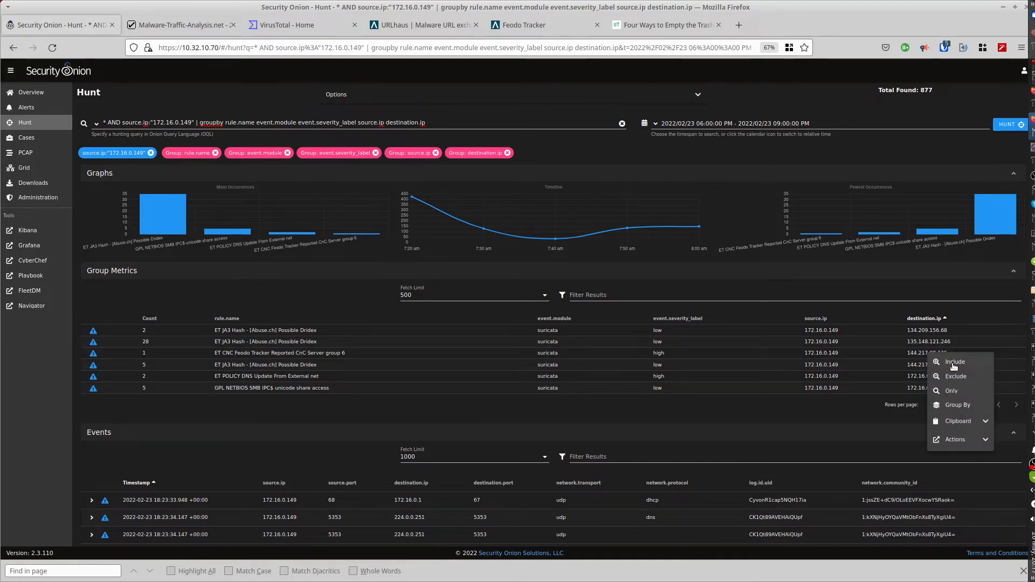
left_click(960, 422)
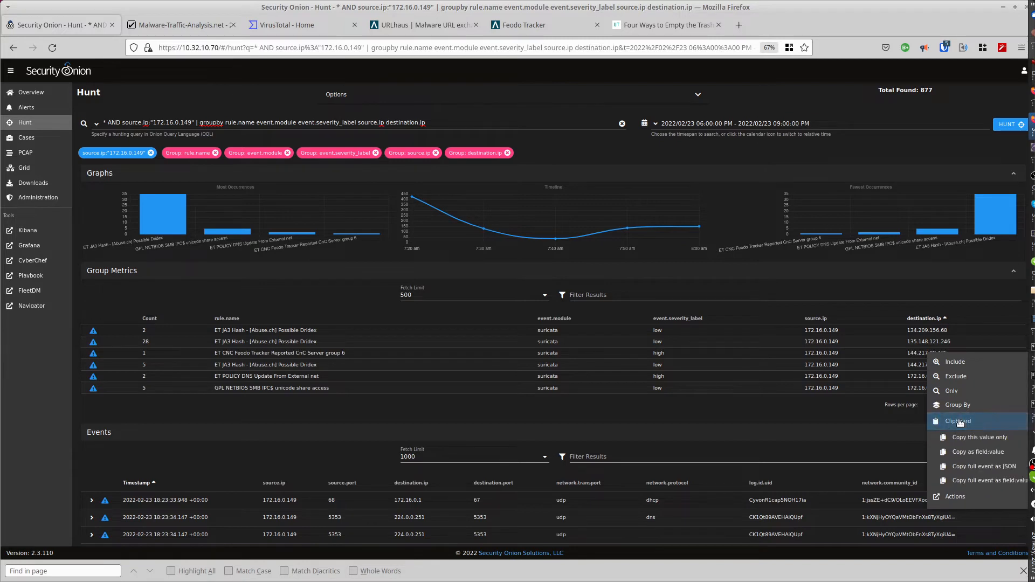
left_click(960, 438)
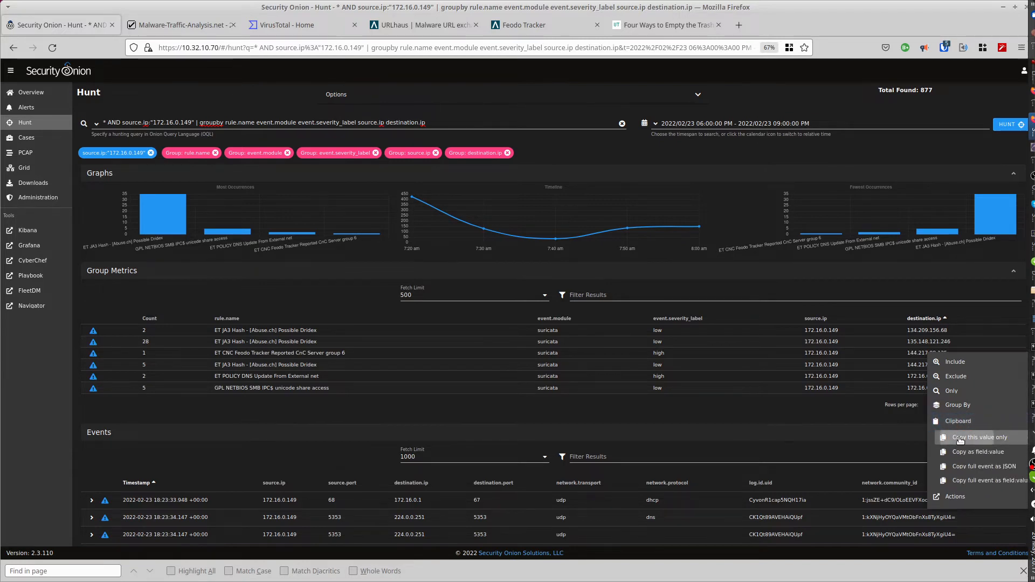
left_click(532, 27)
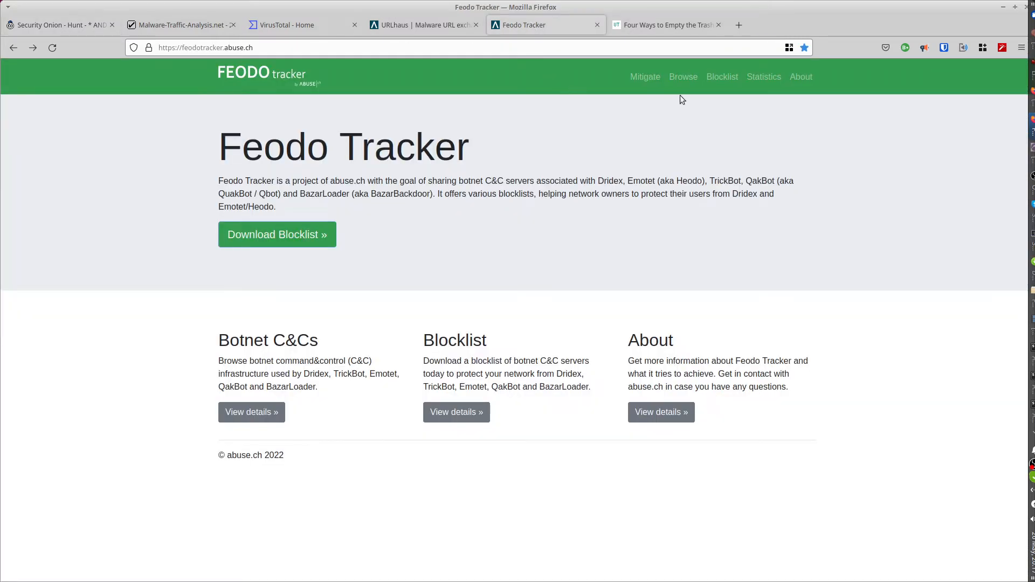
left_click(682, 78)
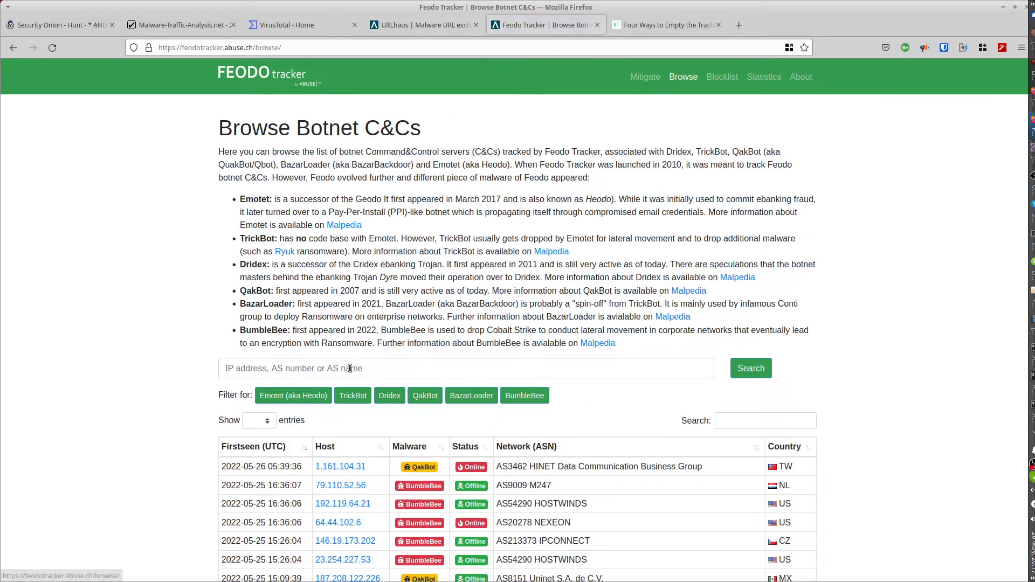
left_click(350, 369)
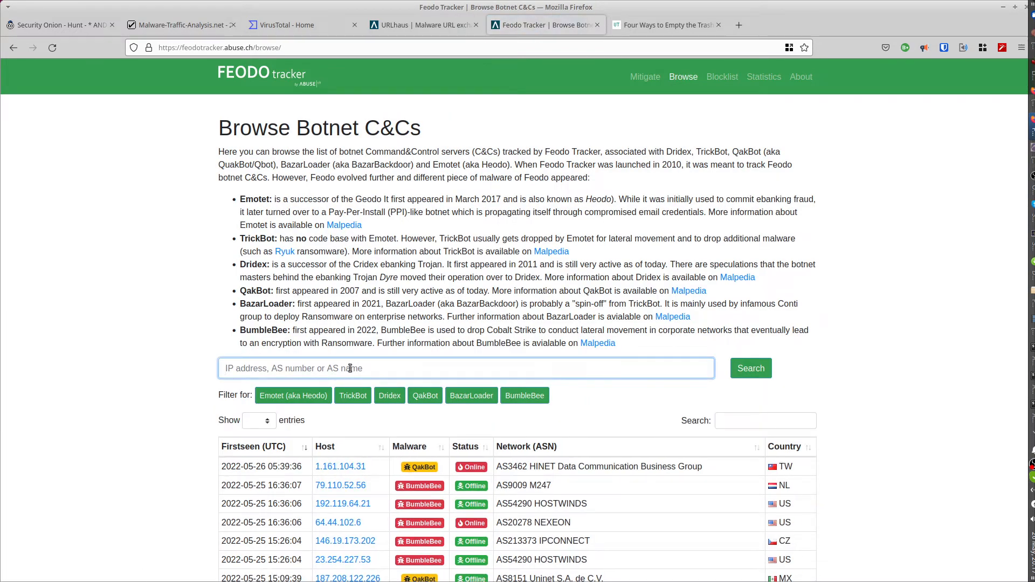
type("144.217.88.125")
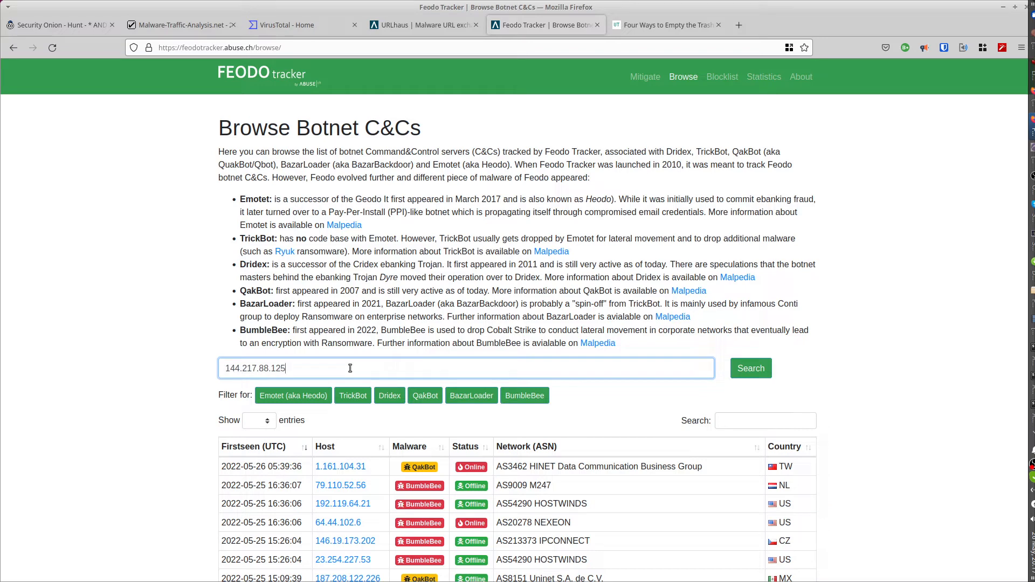
left_click(748, 373)
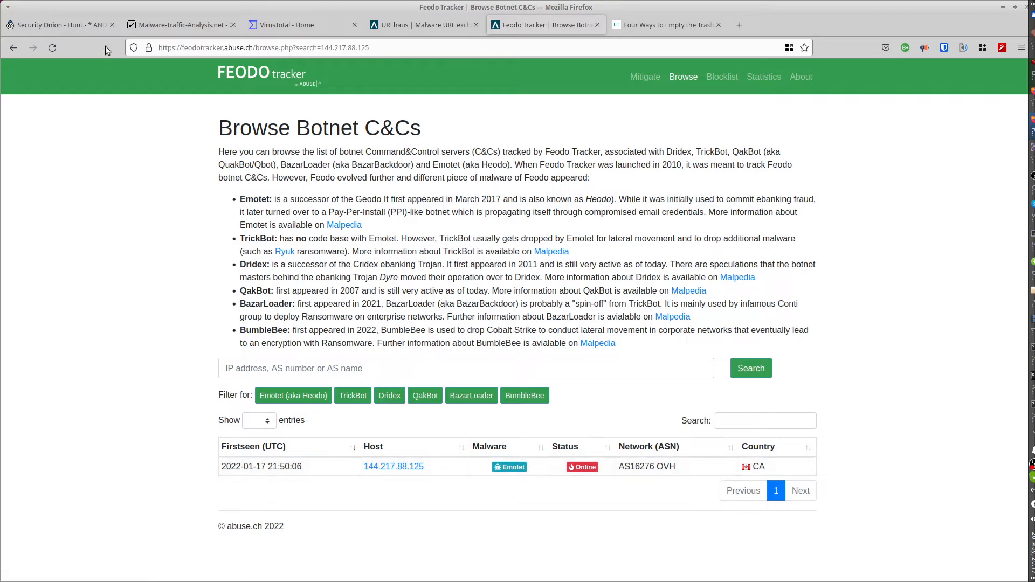
Return to Security Onion, change the source IP in the hunt query to 172.16.0.170 and rerun the hunt.
left_click(73, 21)
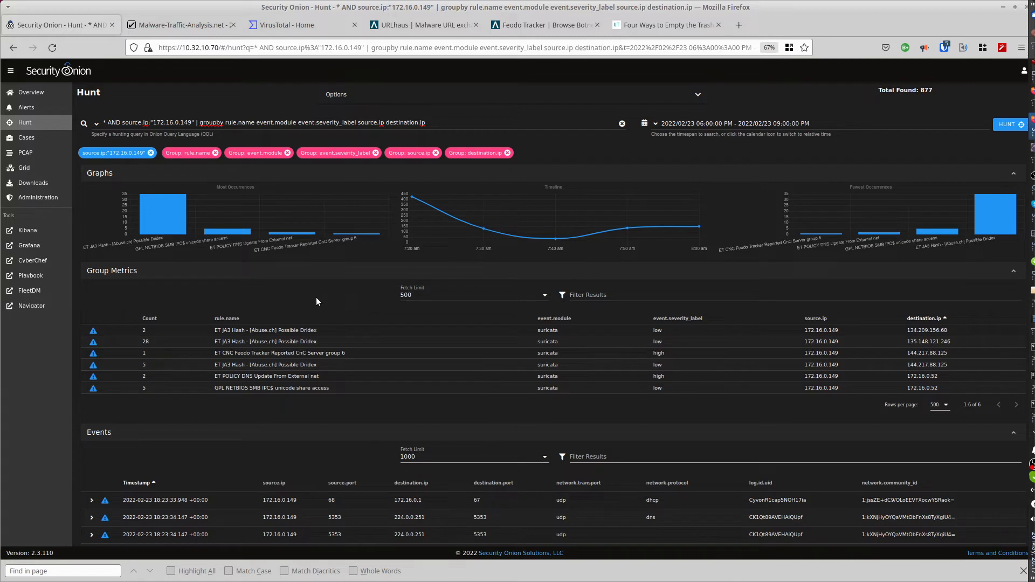
left_click_drag(183, 123, 191, 122)
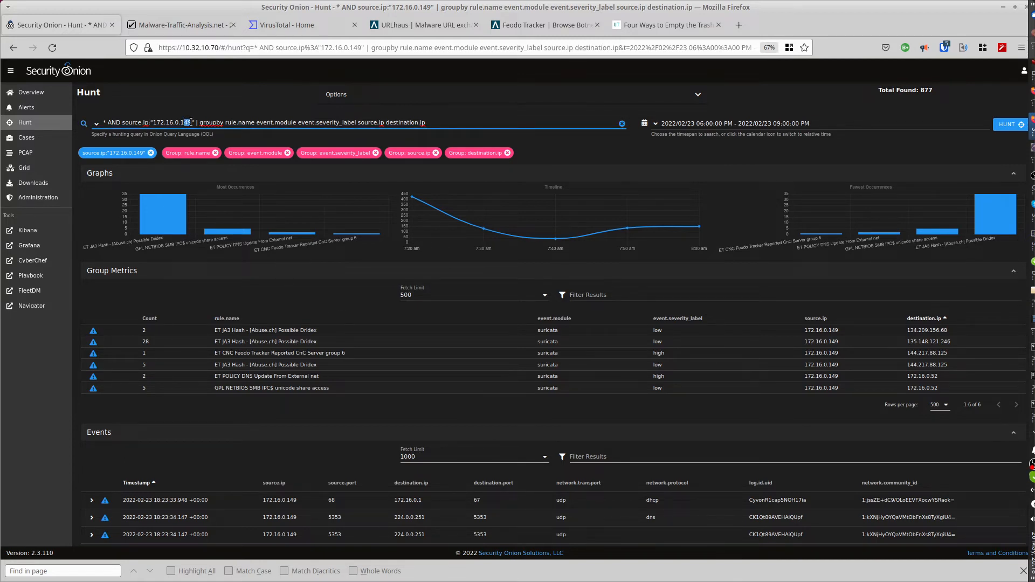
type("70")
key("End")
key("Return")
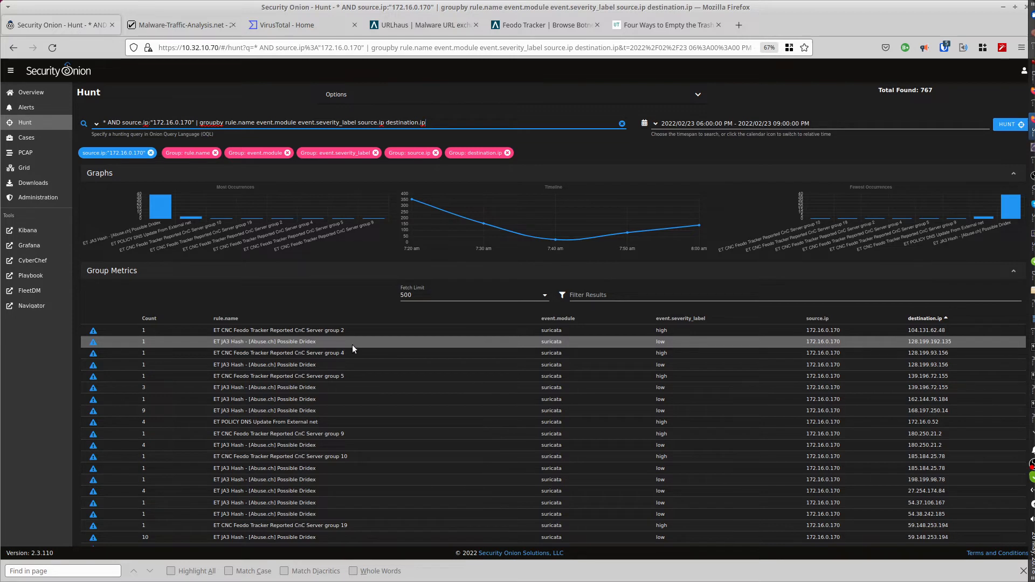
Copy destination IP 104.131.62.48 from the CnC Server group 2 alert and look it up in Feodo Tracker.
left_click(928, 330)
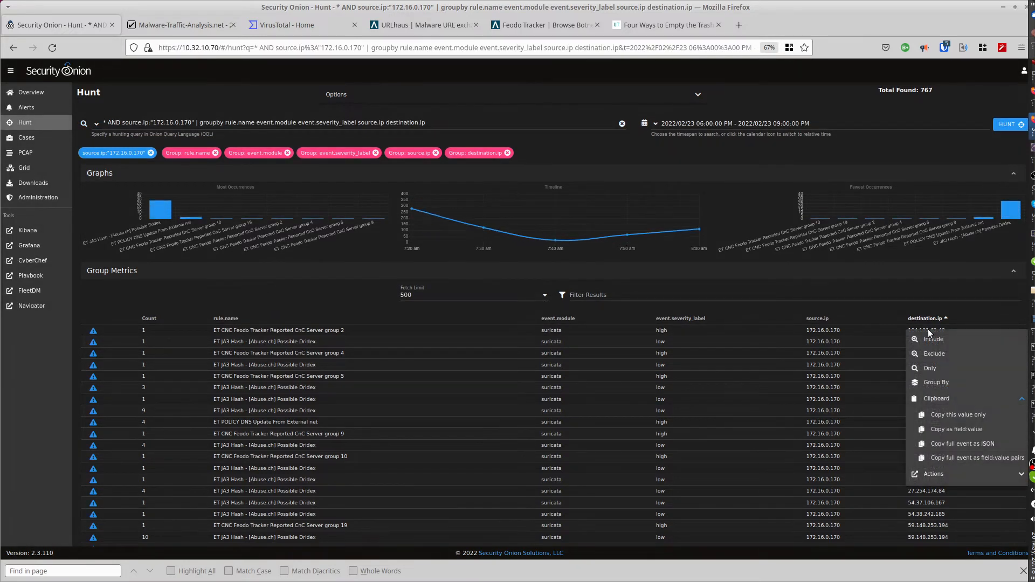
left_click(942, 416)
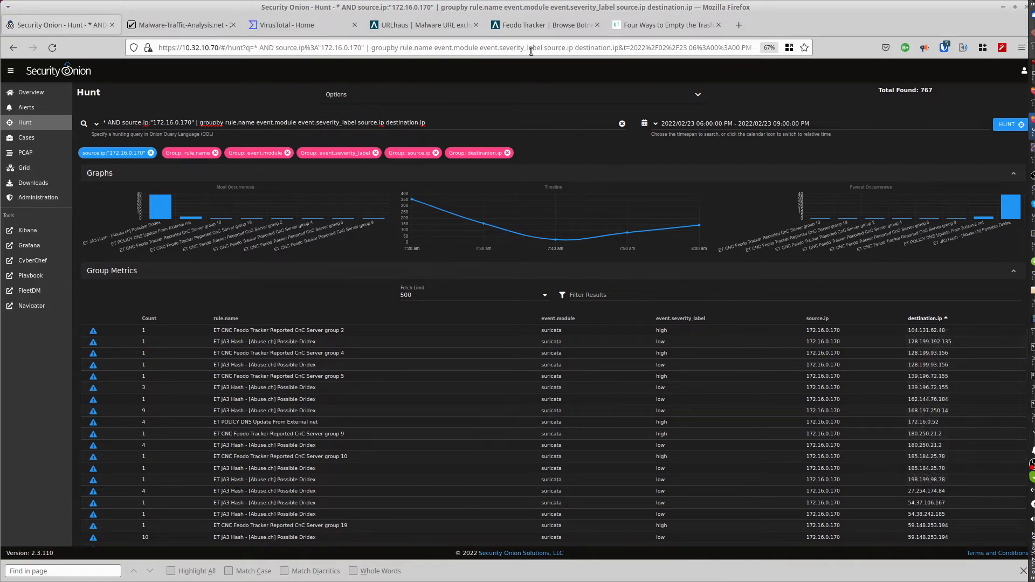
left_click(526, 25)
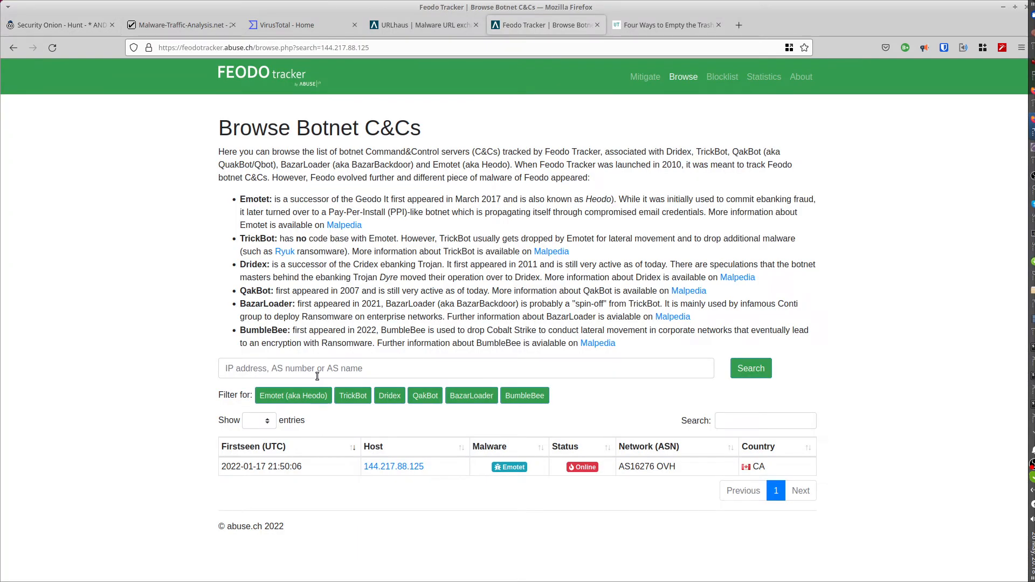
left_click(286, 372)
type("104.131.62.48")
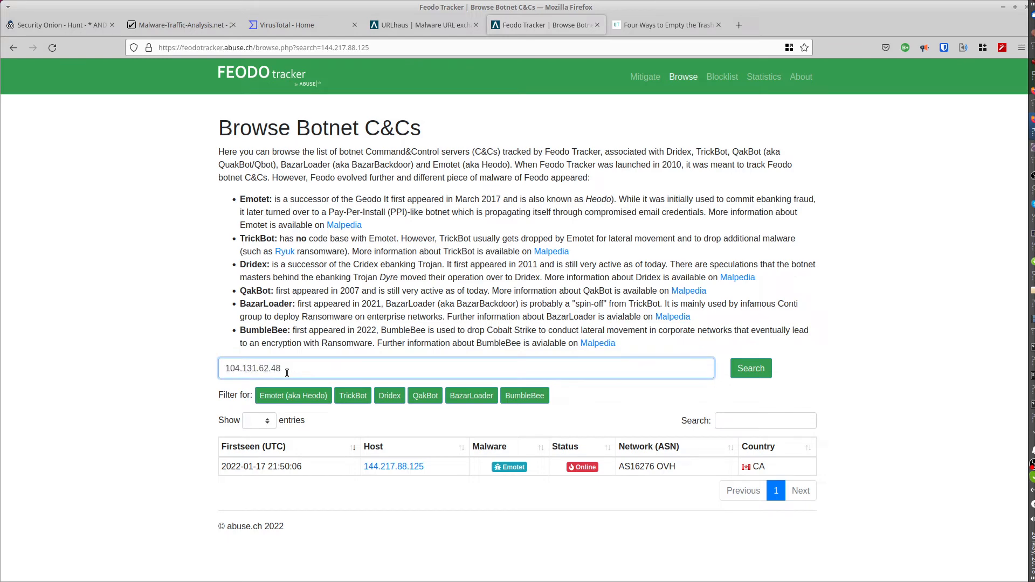
key("Return")
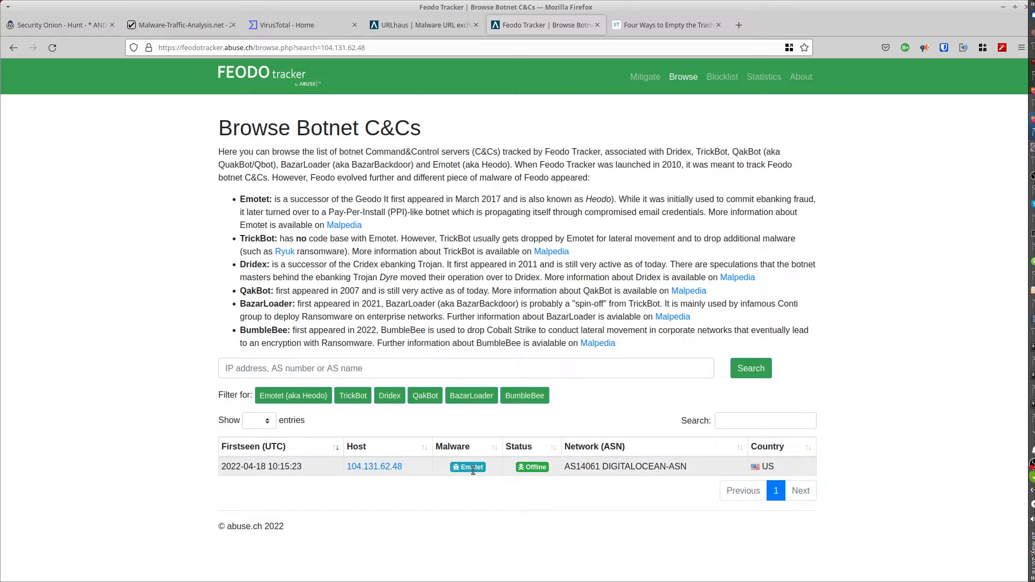
Return to Security Onion and start a new hunt on the rule name "ET POLICY DNS Update From External net".
left_click(51, 24)
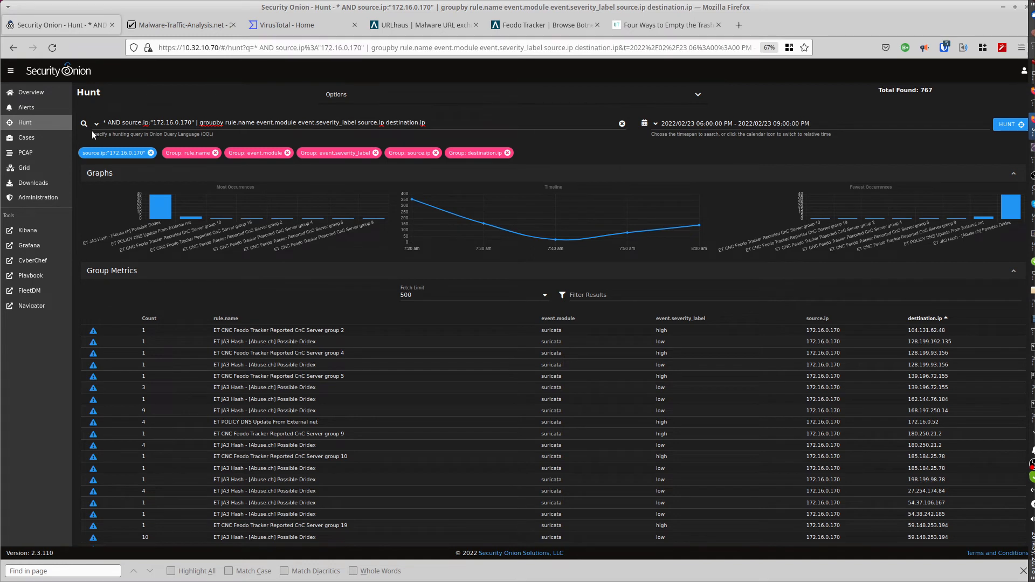
scroll(290, 280, "down", 1)
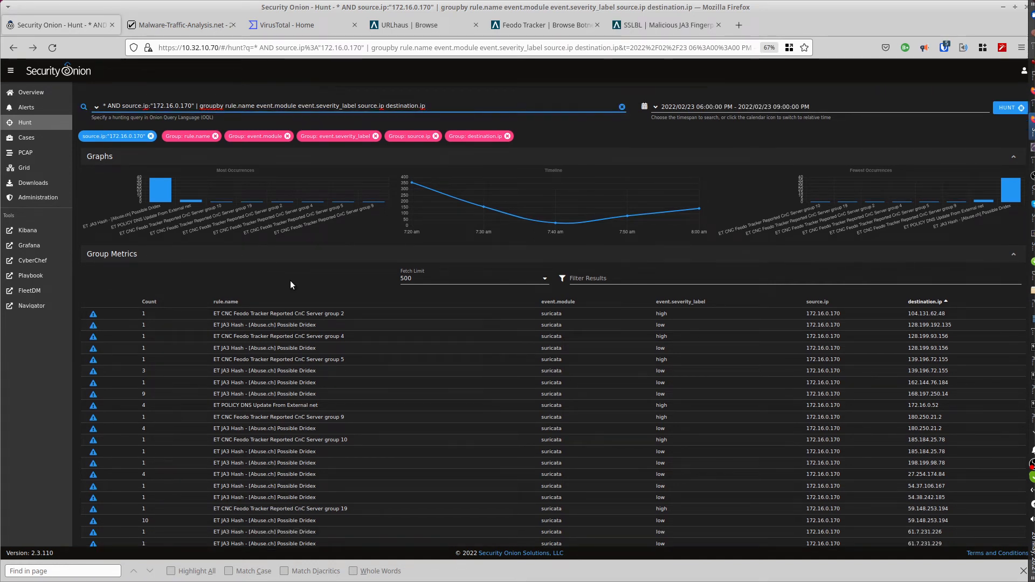
left_click(239, 405)
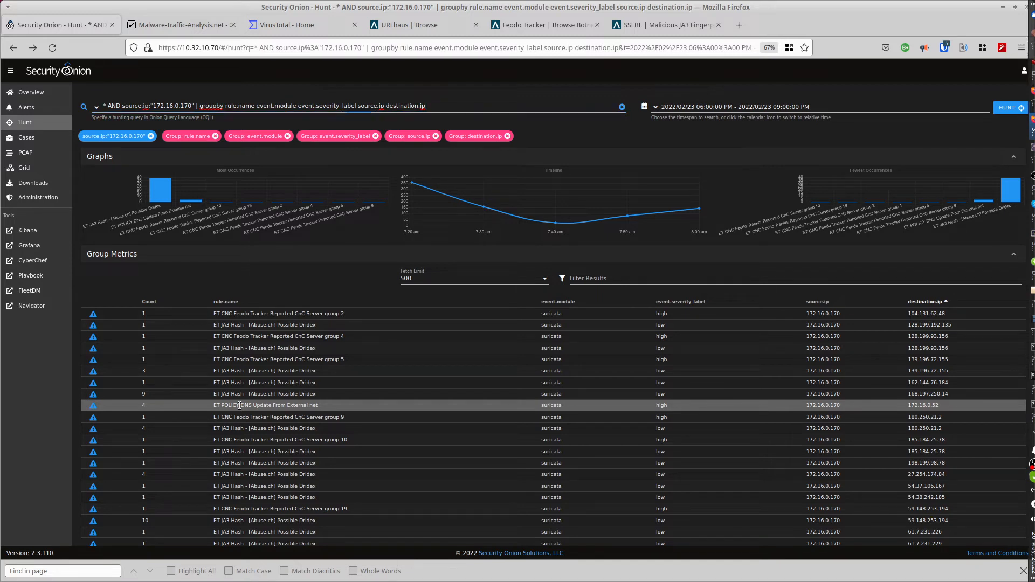
left_click(240, 406)
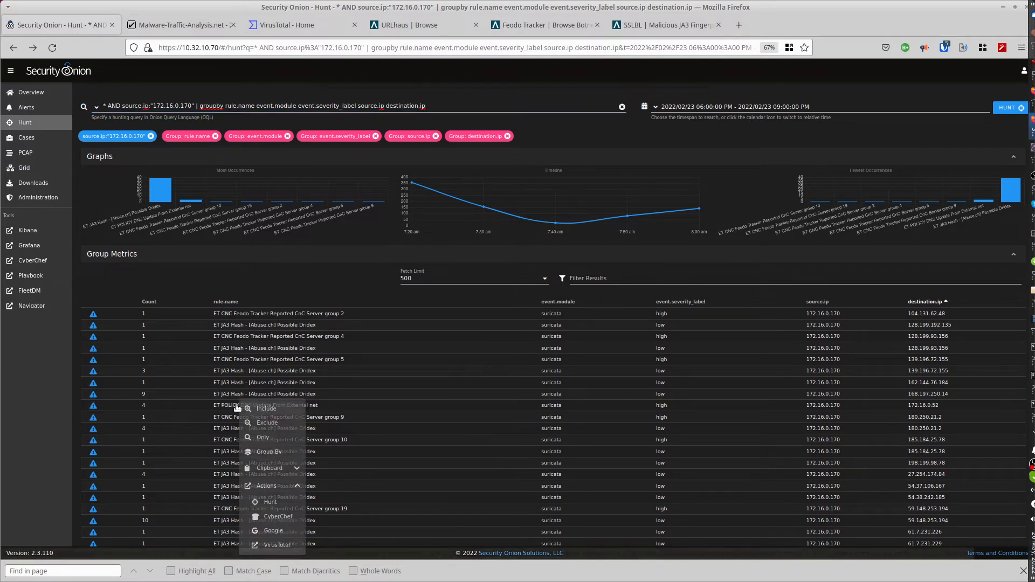
left_click(268, 504)
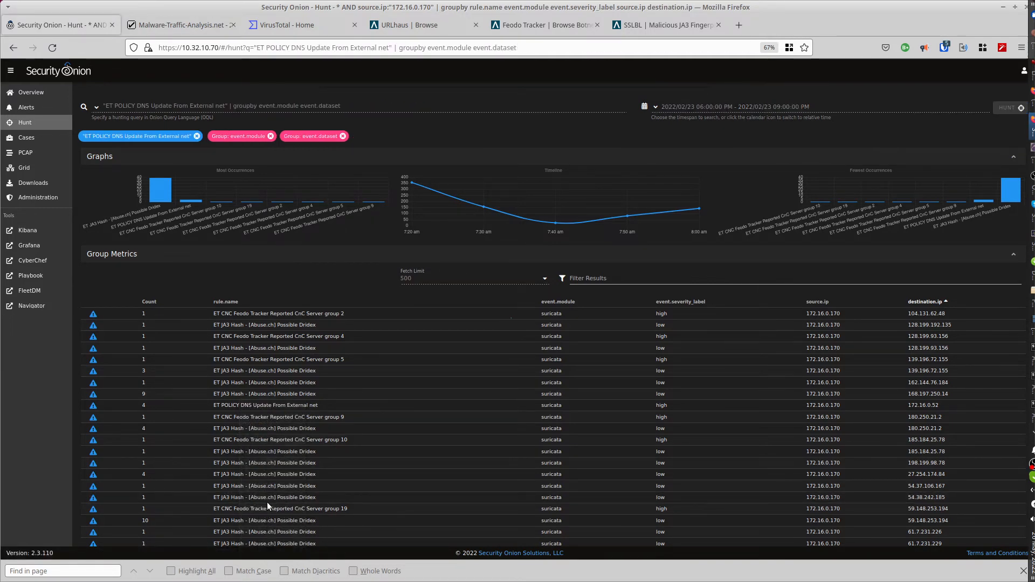
Open the PCAP of the first DNS update event from source IP 172.16.0.131.
scroll(283, 461, "down", 3)
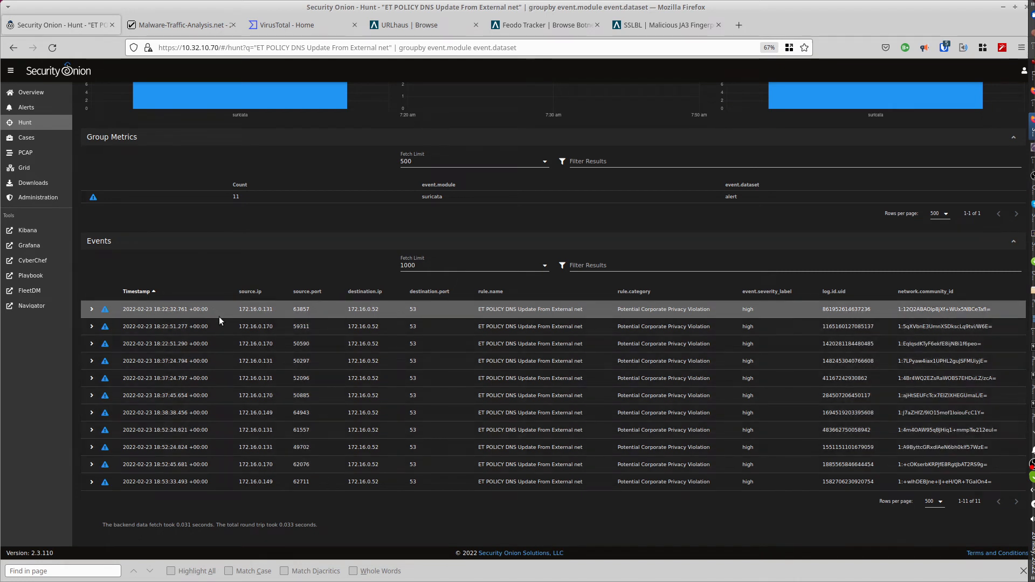
left_click(251, 308)
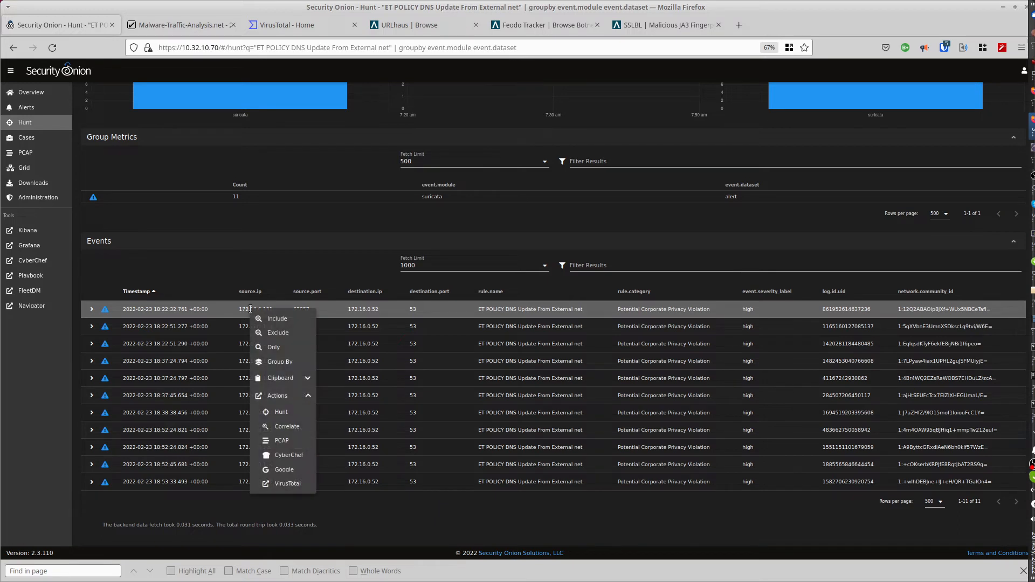
left_click(279, 441)
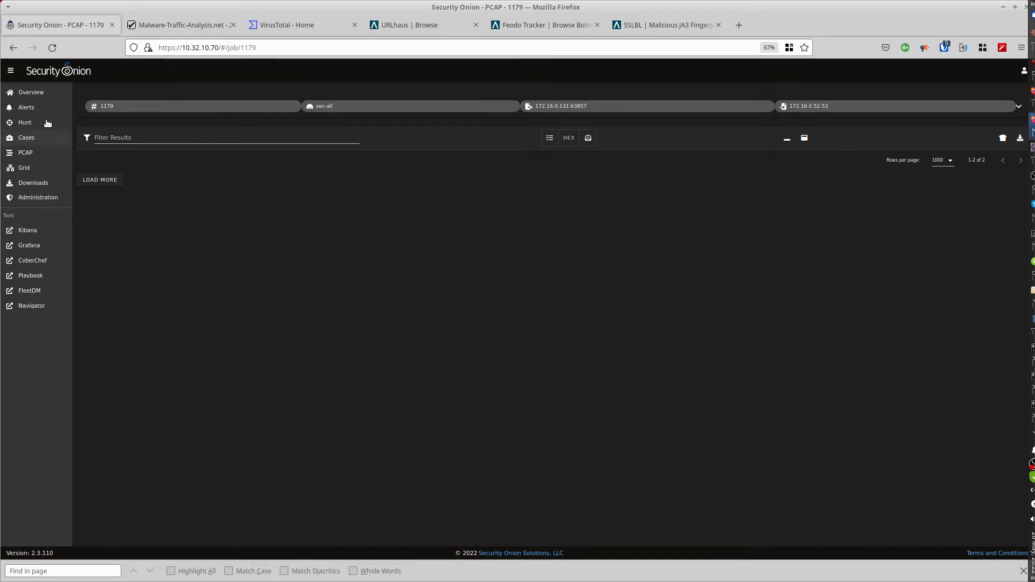
Go back to the DNS update hunt and rerun it with the absolute timespan 2022/02/23 06:00:00 PM - 2022/02/23 09:00:00 PM.
left_click(12, 53)
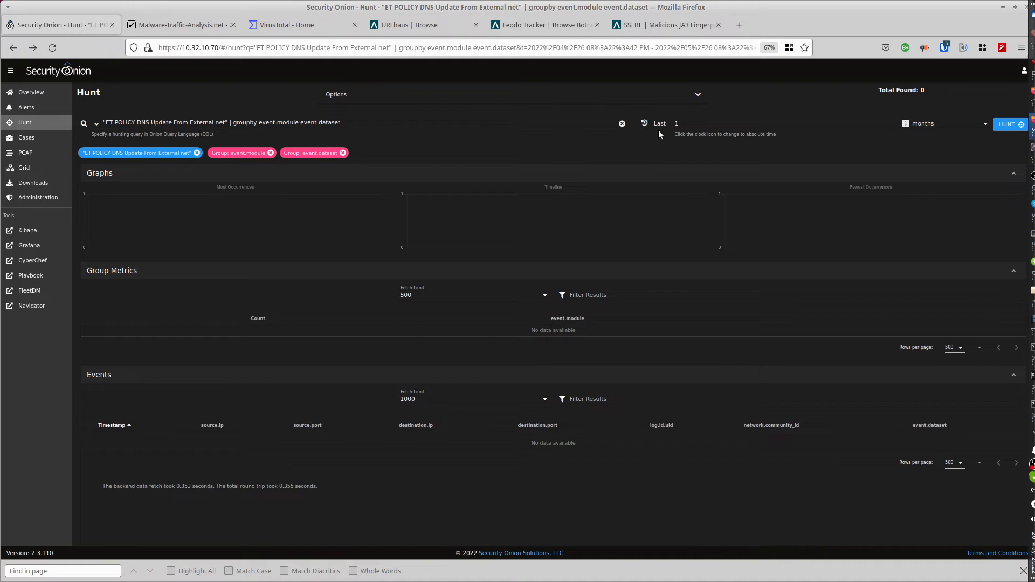
left_click(1032, 69)
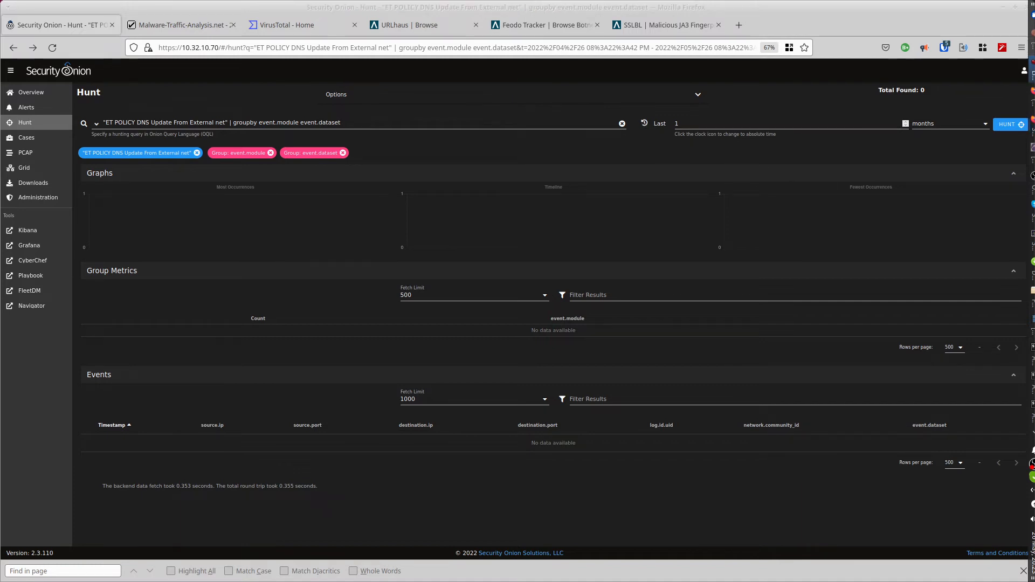
left_click(642, 124)
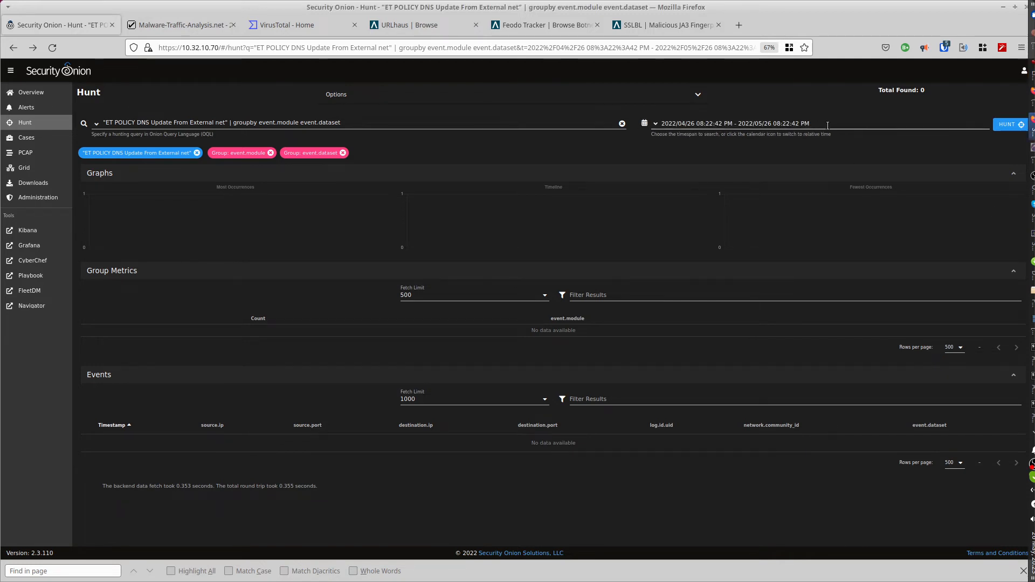
left_click_drag(827, 125, 663, 122)
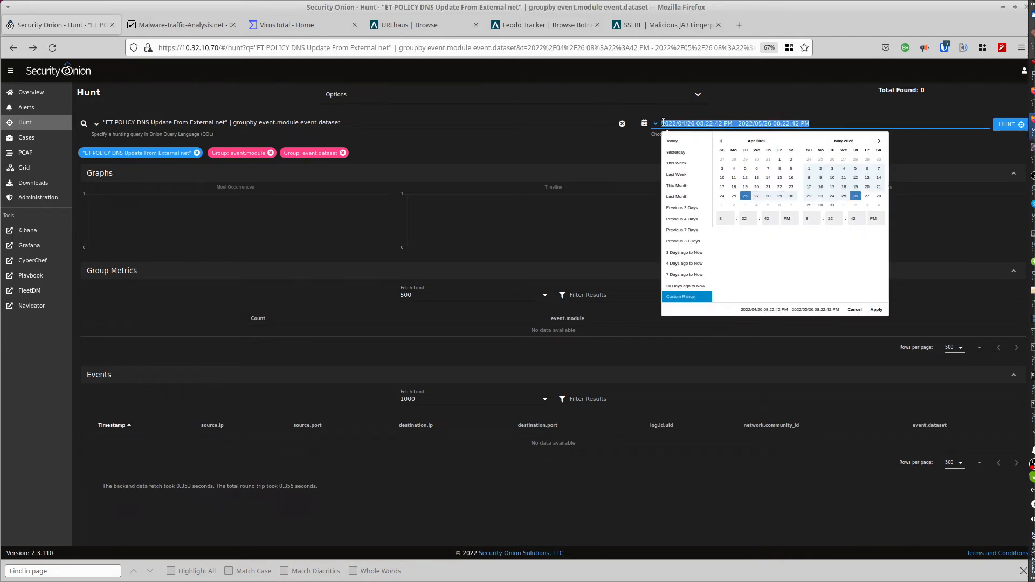
type("2022/02/23 06:00:00 PM - 2022/02/23 09:00:00 PM")
key("Return")
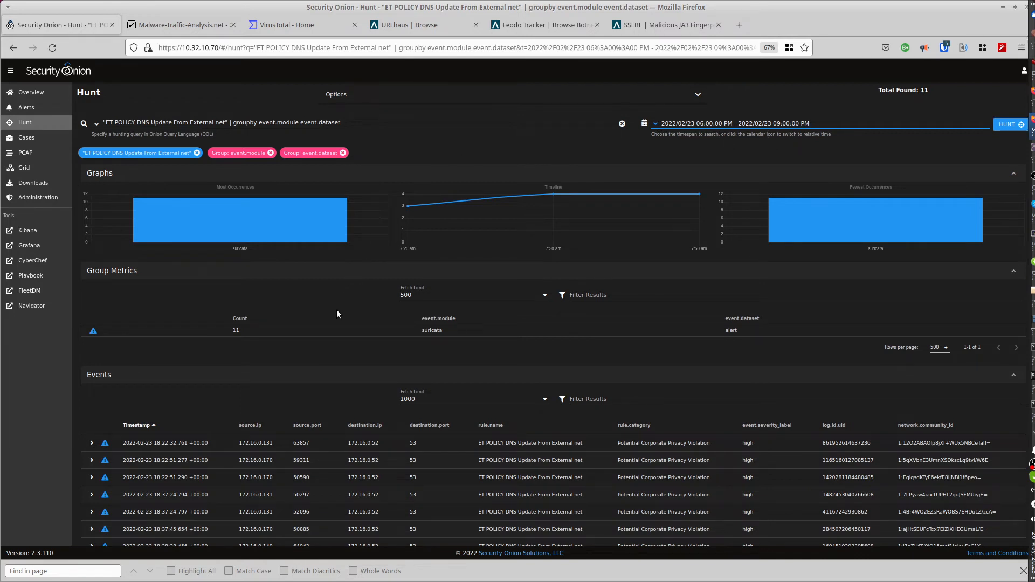
Expand the first DNS update event from 172.16.0.131 and examine its message, decoded network data and rule fields.
scroll(338, 312, "down", 5)
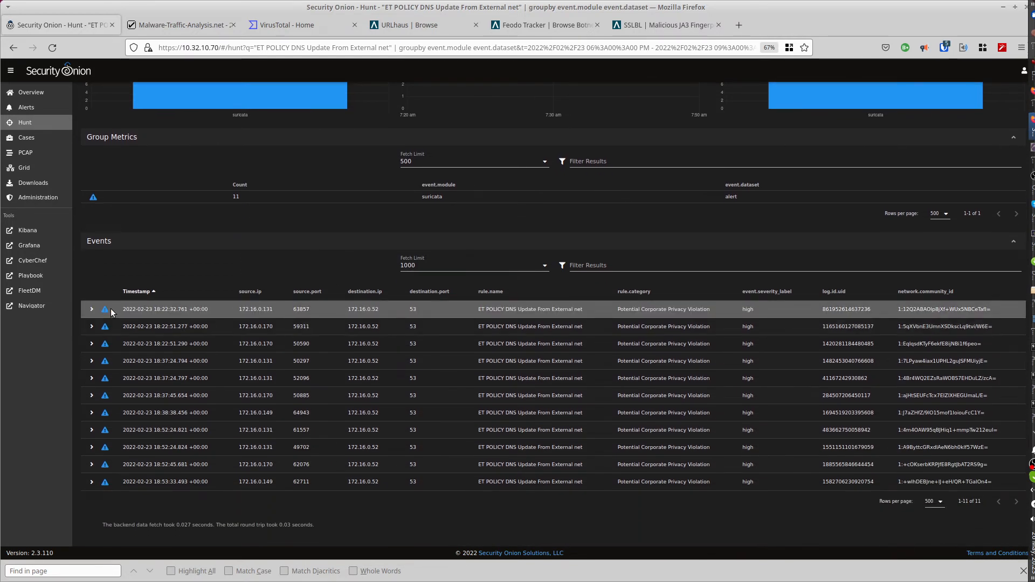
left_click(91, 310)
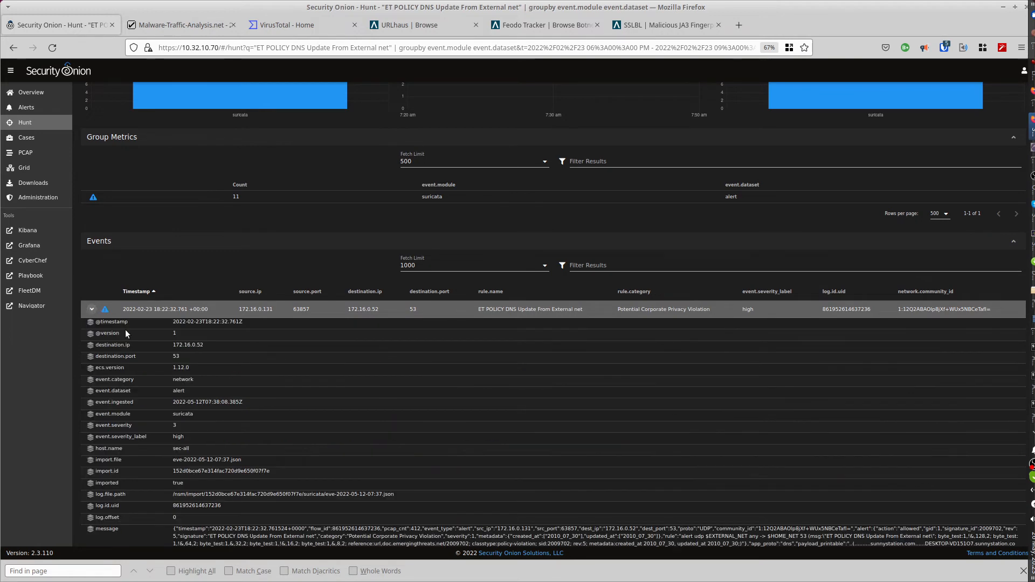
scroll(246, 361, "down", 6)
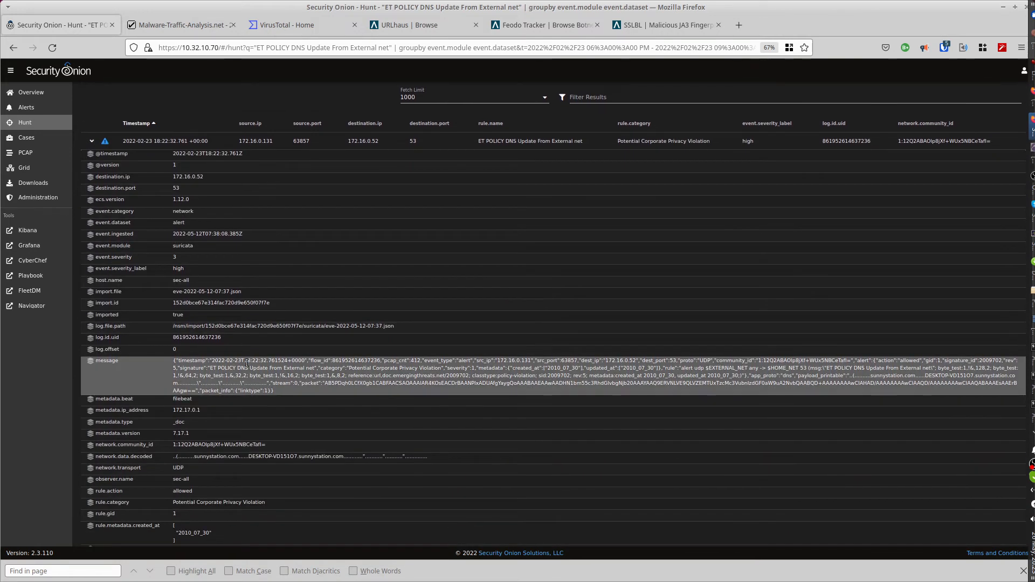
scroll(245, 363, "down", 2)
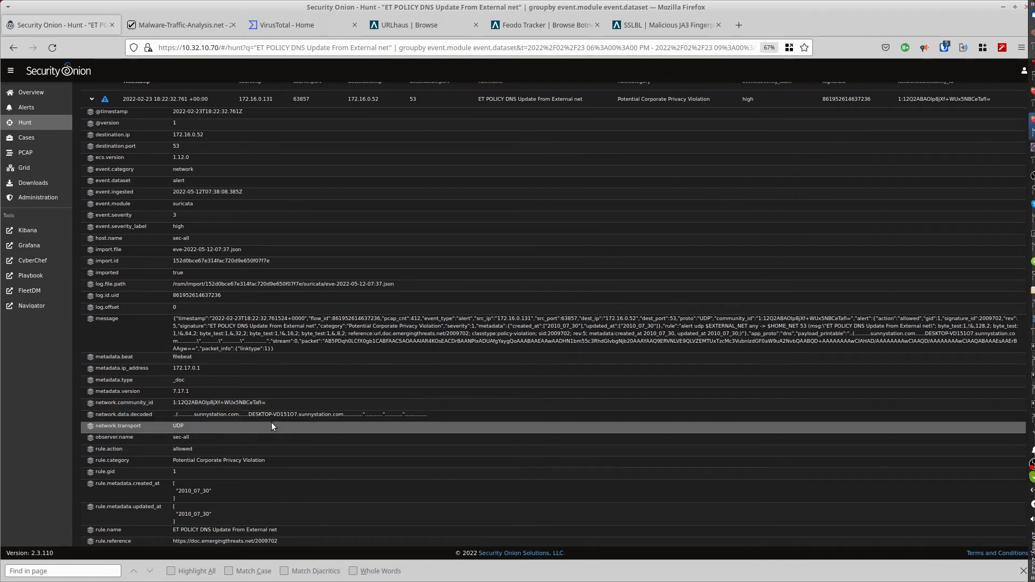
scroll(270, 423, "down", 5)
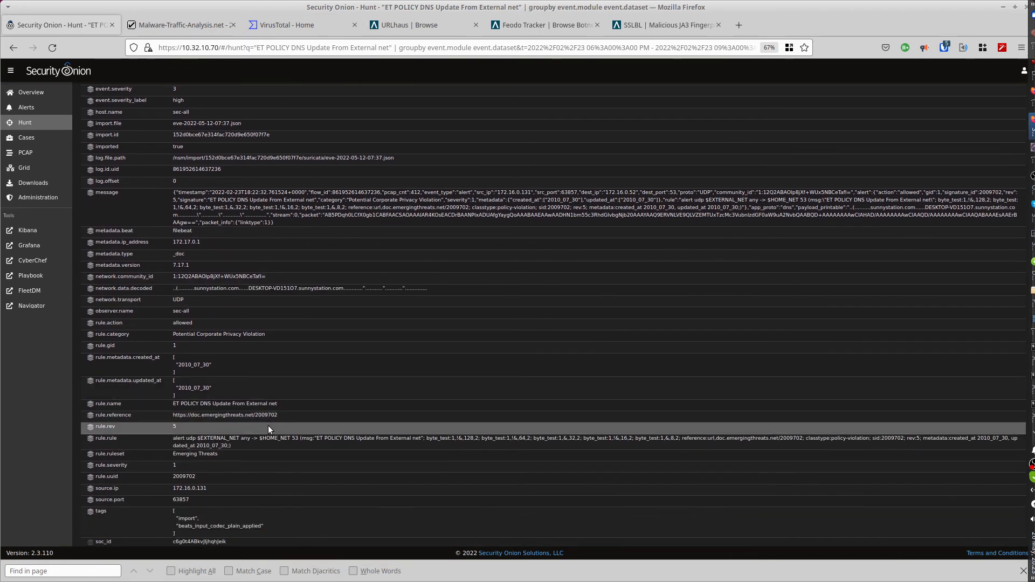
scroll(265, 441, "up", 10)
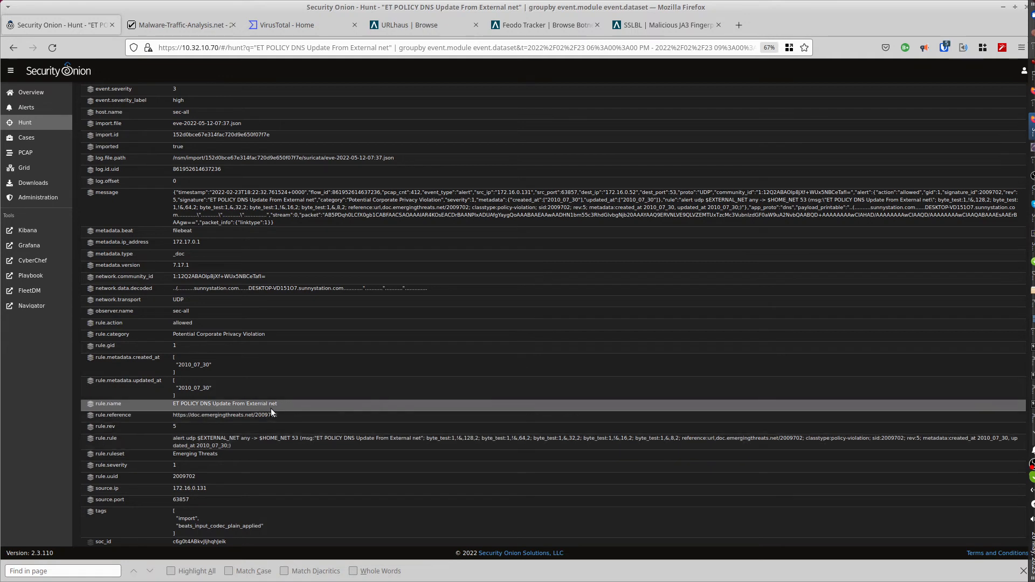
Switch to NetworkMiner, refit its window to the screen, and show the host list with the 172.16.0.131 entry collapsed.
scroll(272, 409, "up", 1)
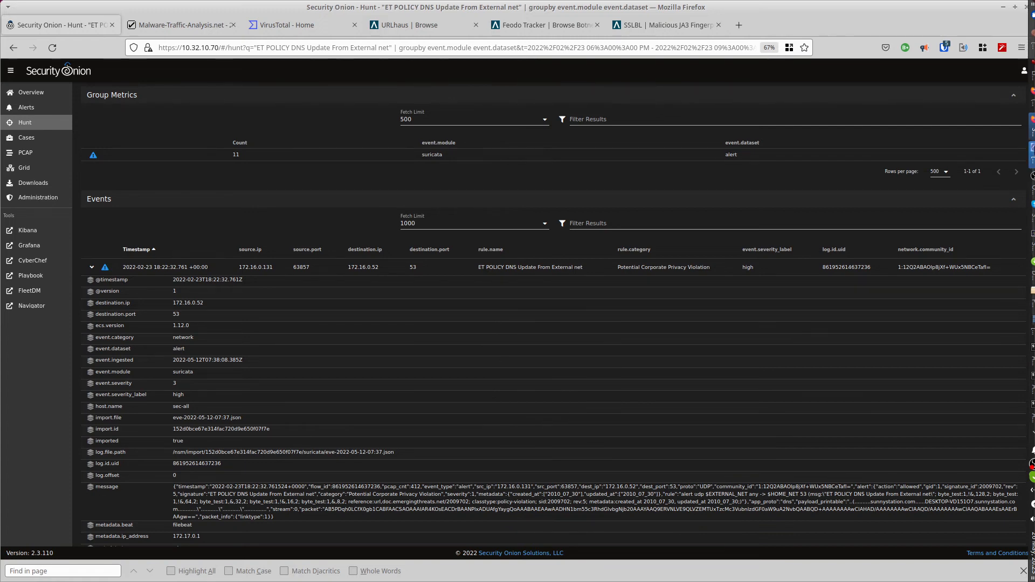
left_click(1033, 155)
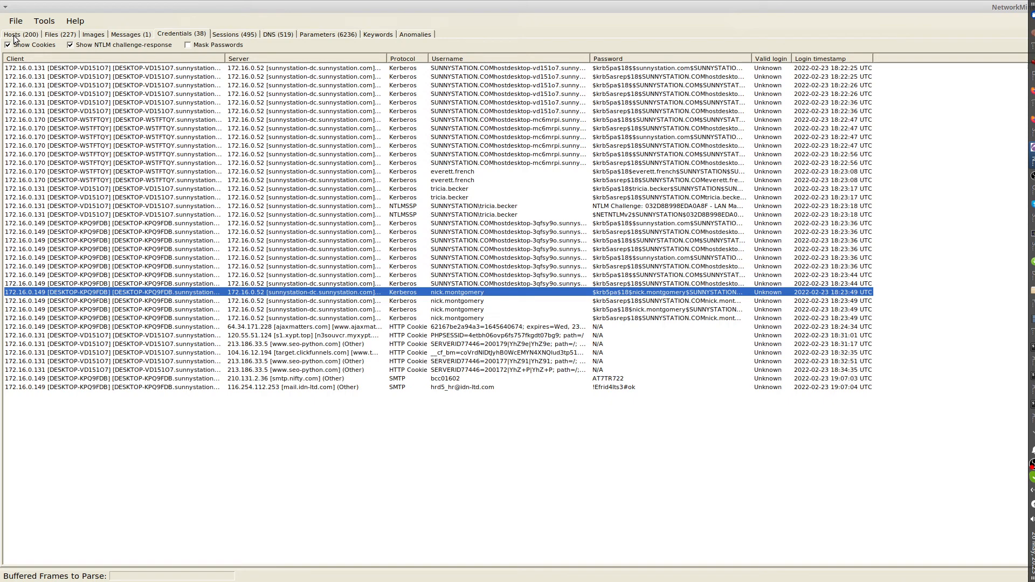
key("super+Down")
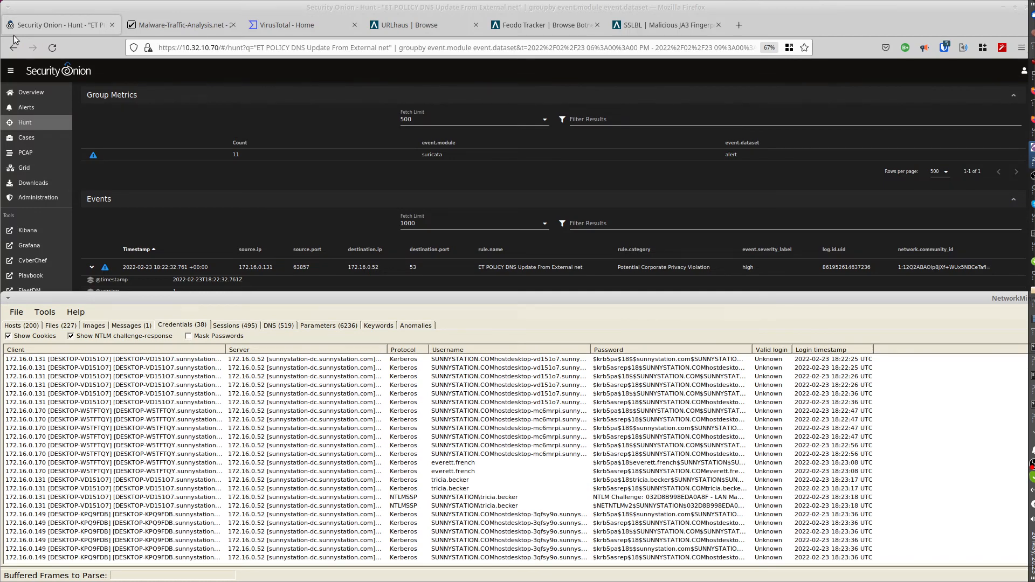
key("super+Up")
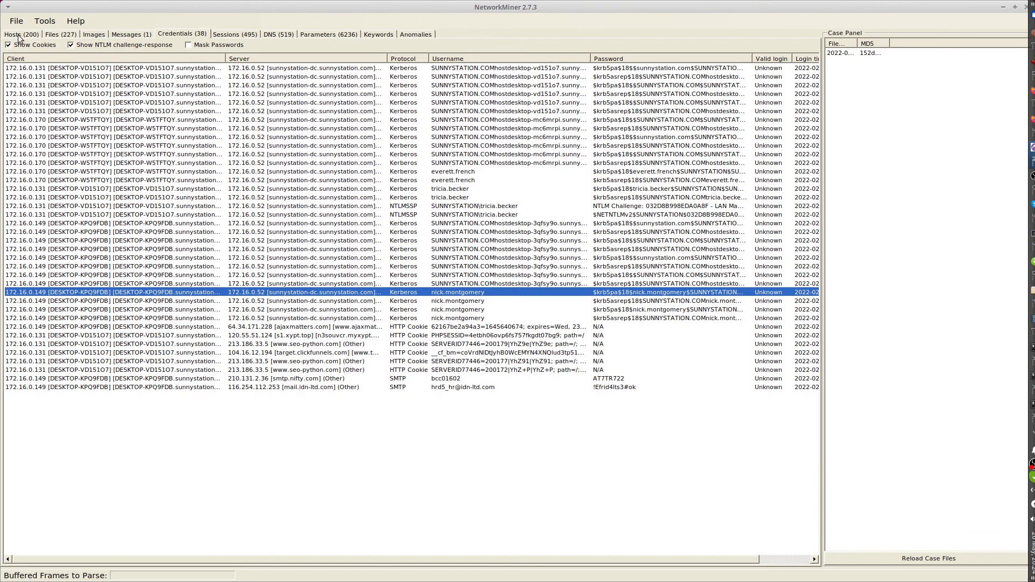
left_click(18, 36)
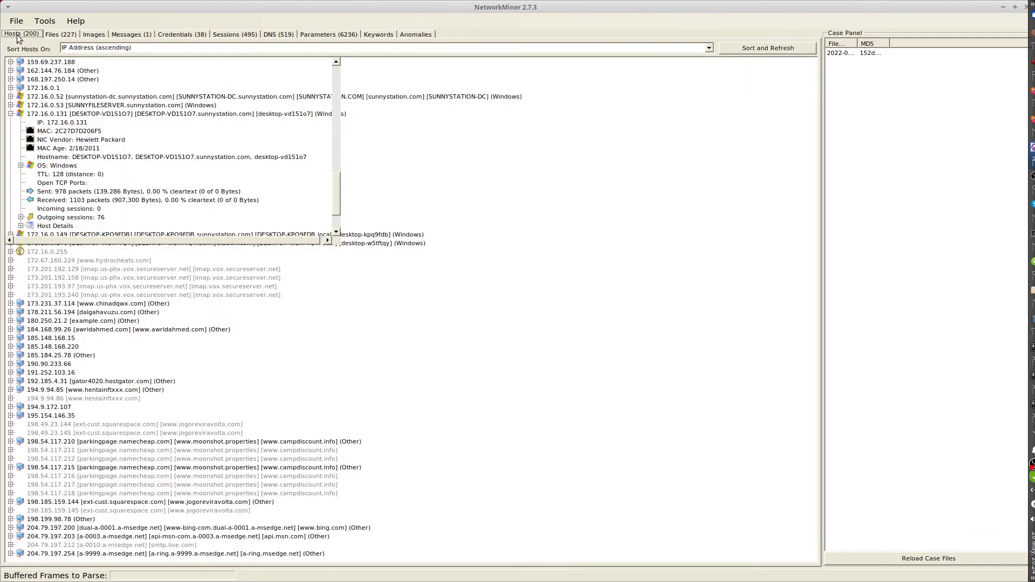
left_click(10, 113)
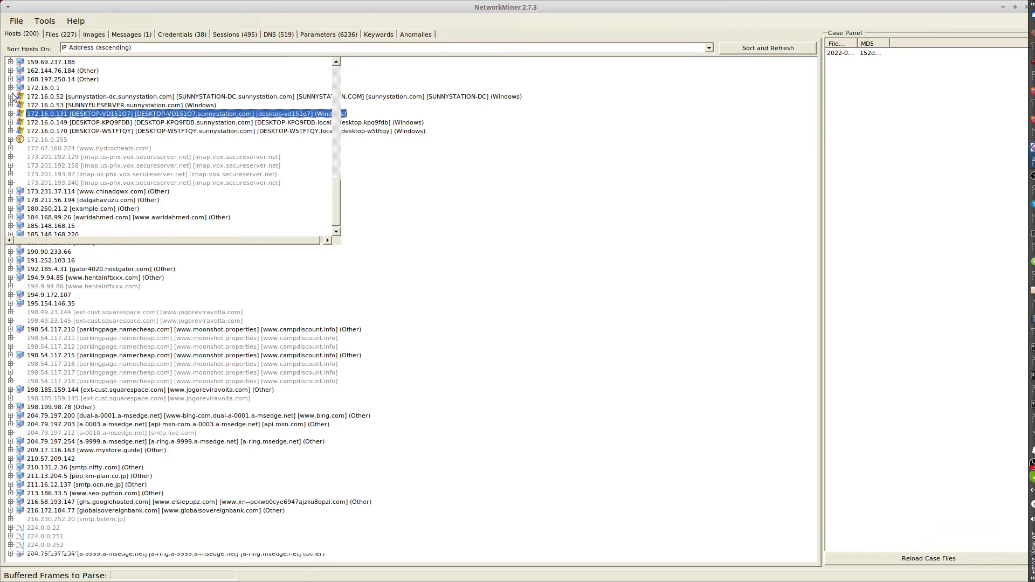
Look through the host list and examine the hostname details of 172.16.0.131, leaving its entry collapsed.
scroll(75, 123, "up", 3)
scroll(162, 183, "down", 2)
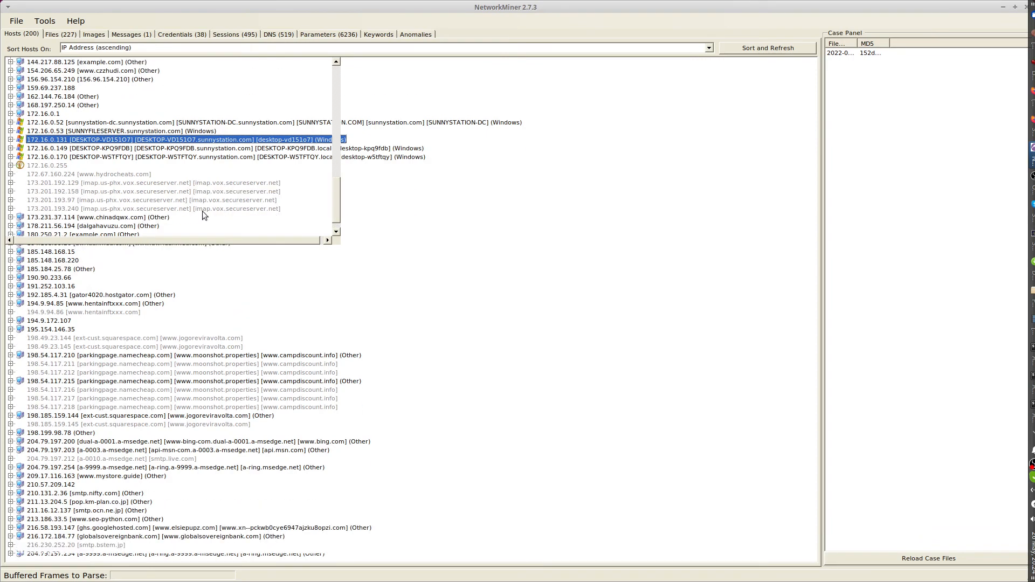
scroll(333, 210, "up", 10)
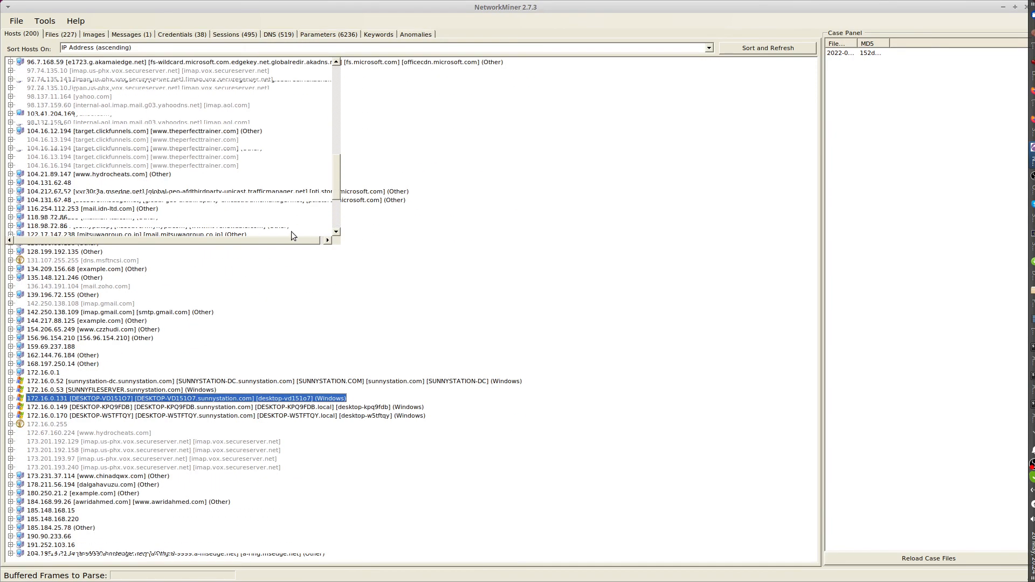
left_click_drag(275, 241, 257, 240)
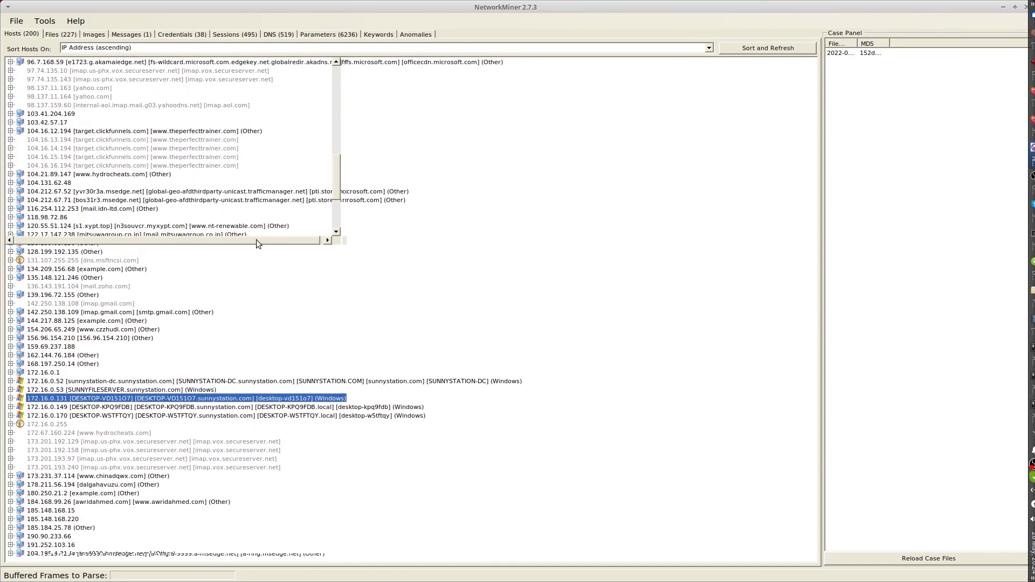
scroll(59, 302, "up", 2)
scroll(63, 309, "down", 3)
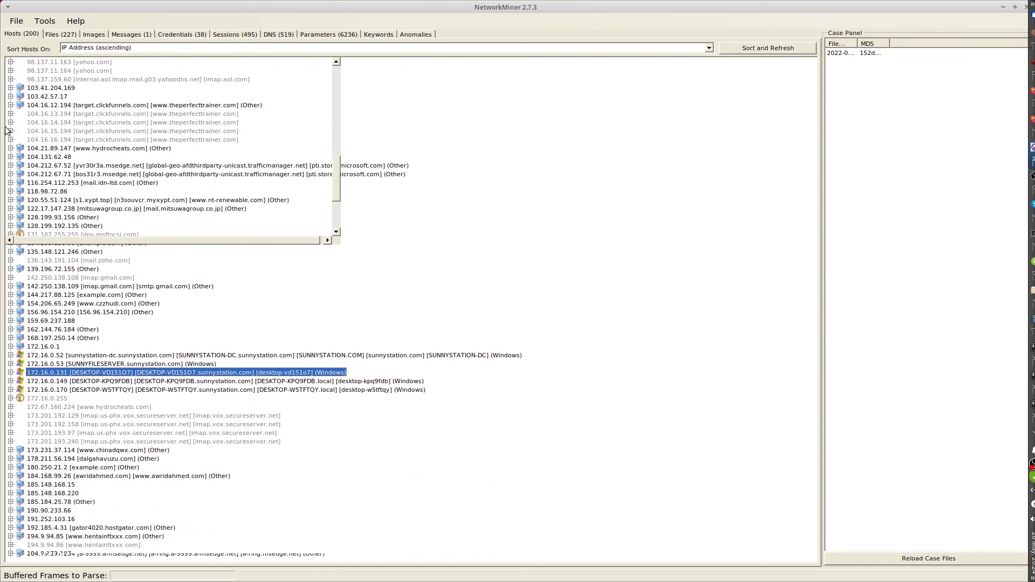
left_click(10, 372)
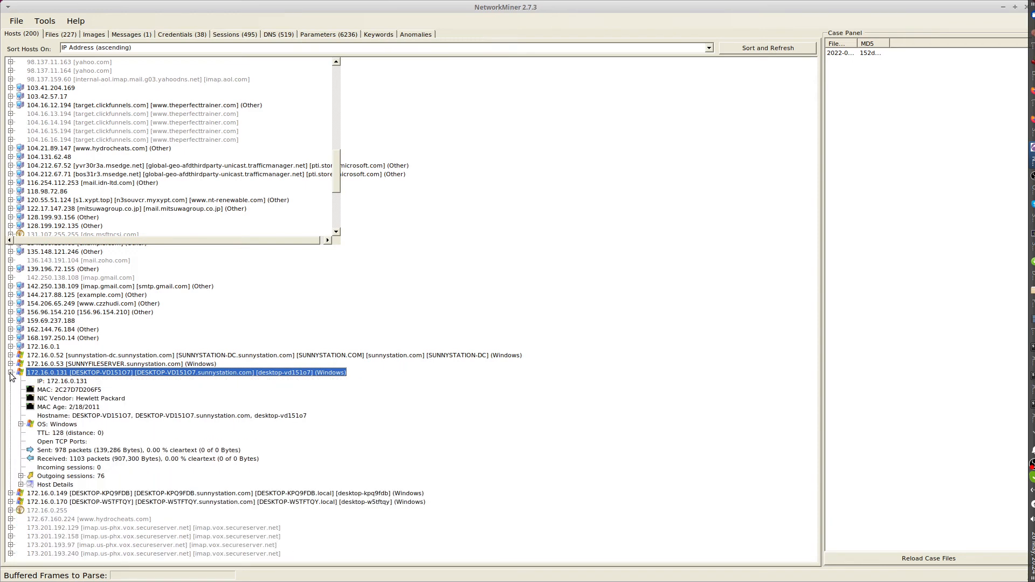
left_click(108, 417)
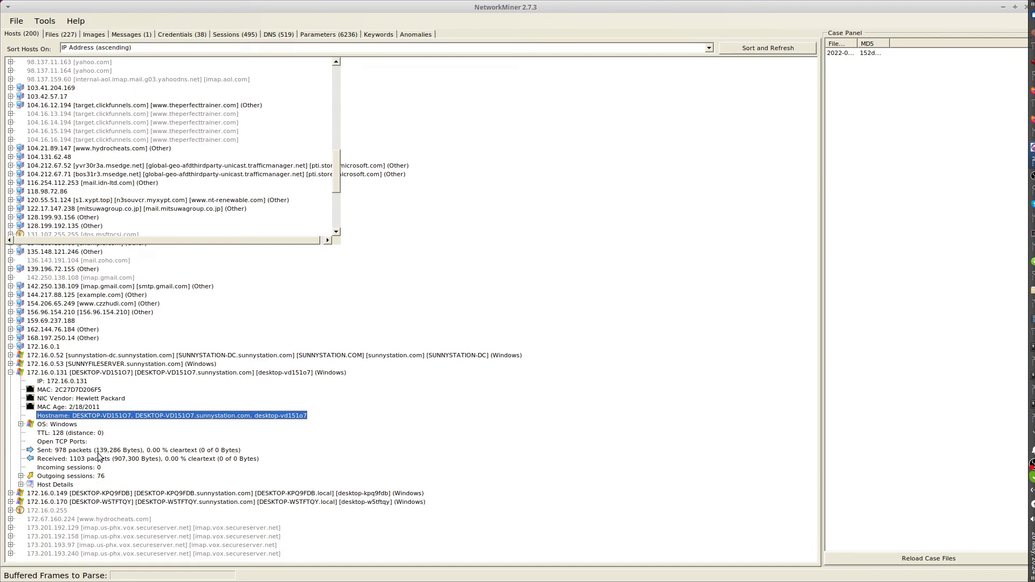
left_click(10, 373)
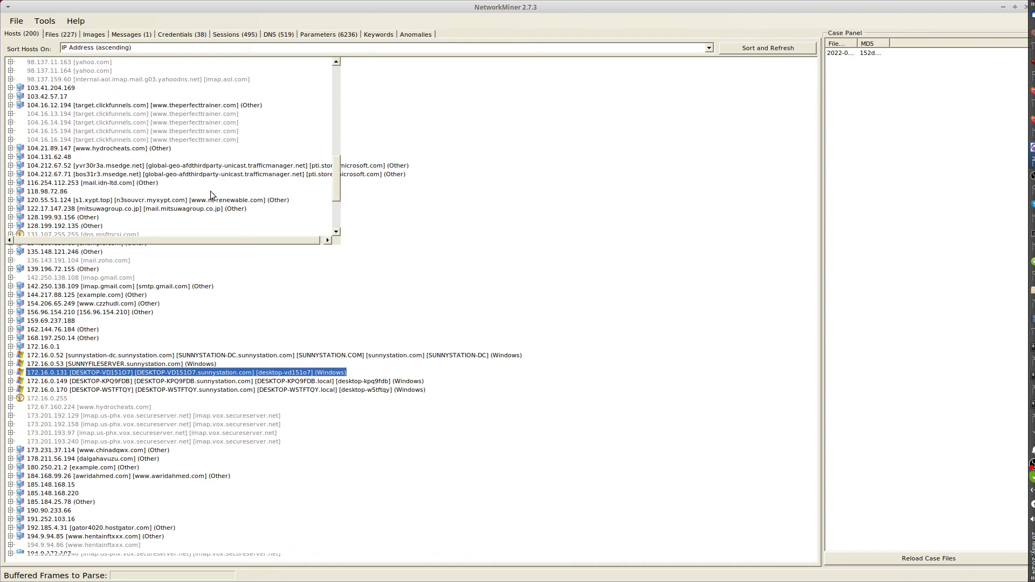
Review the captured credentials for the Kerberos user accounts of hosts 172.16.0.170, 172.16.0.131 and 172.16.0.149.
left_click(175, 35)
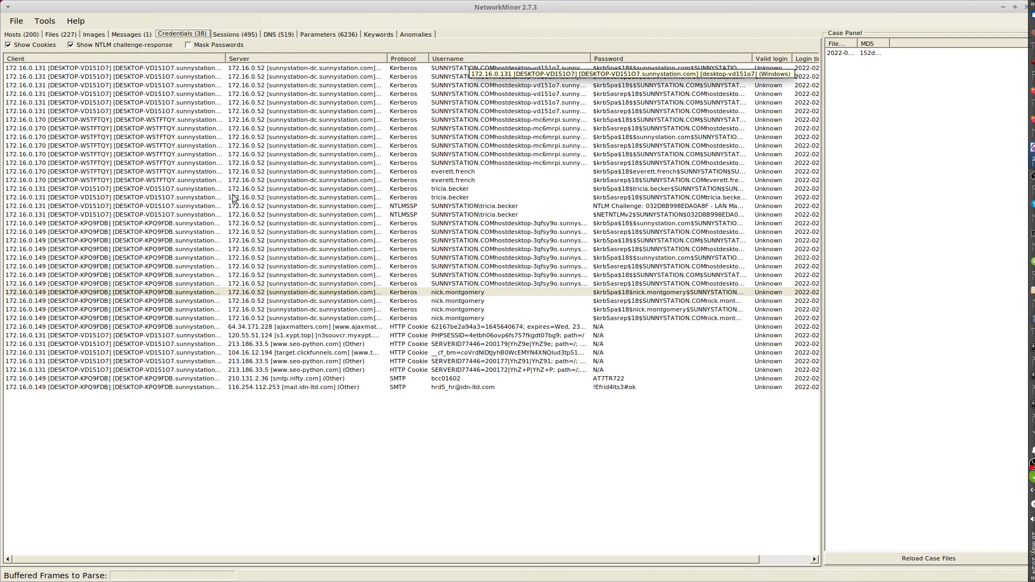
left_click(445, 173)
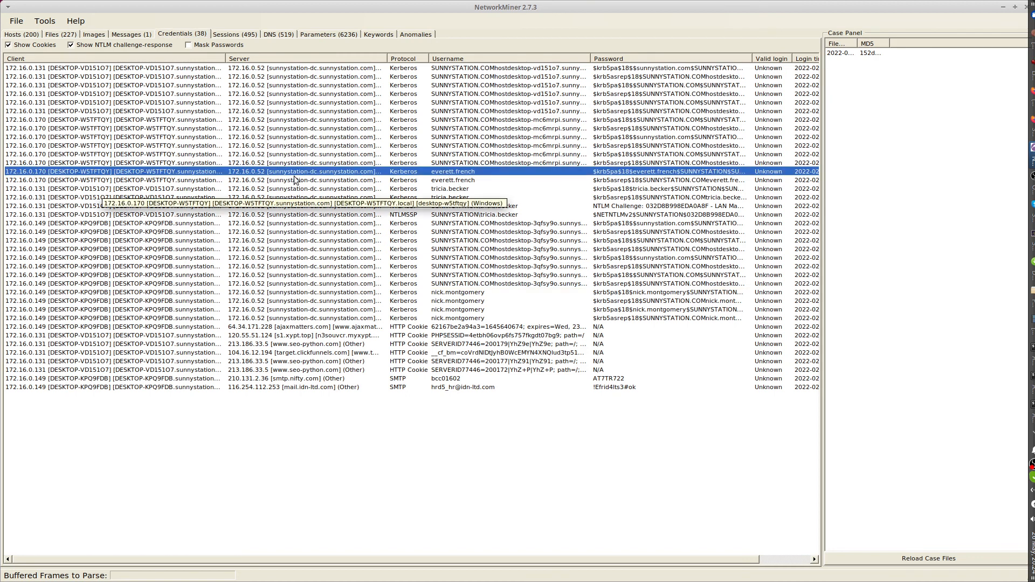
left_click(453, 190)
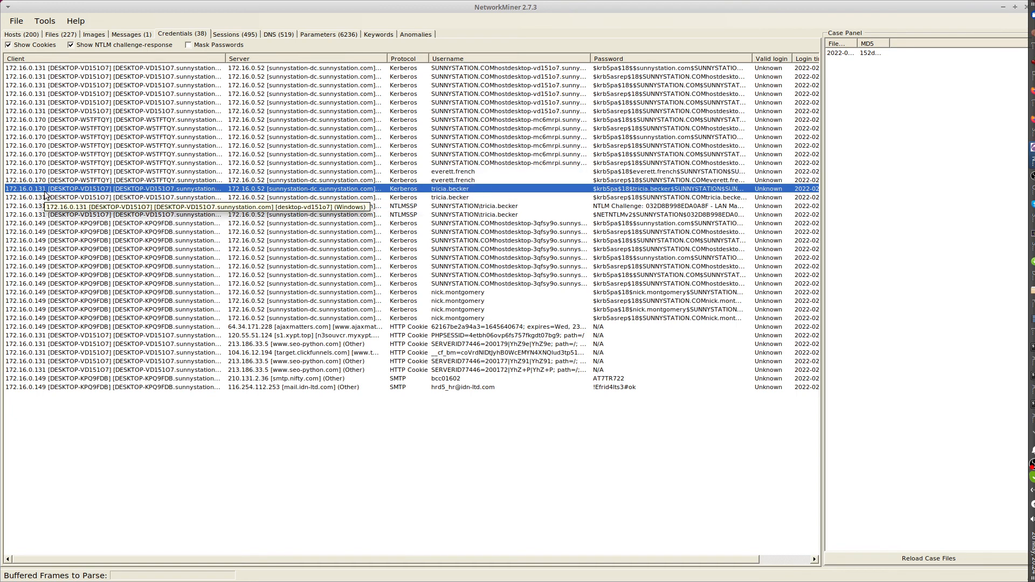
left_click(42, 293)
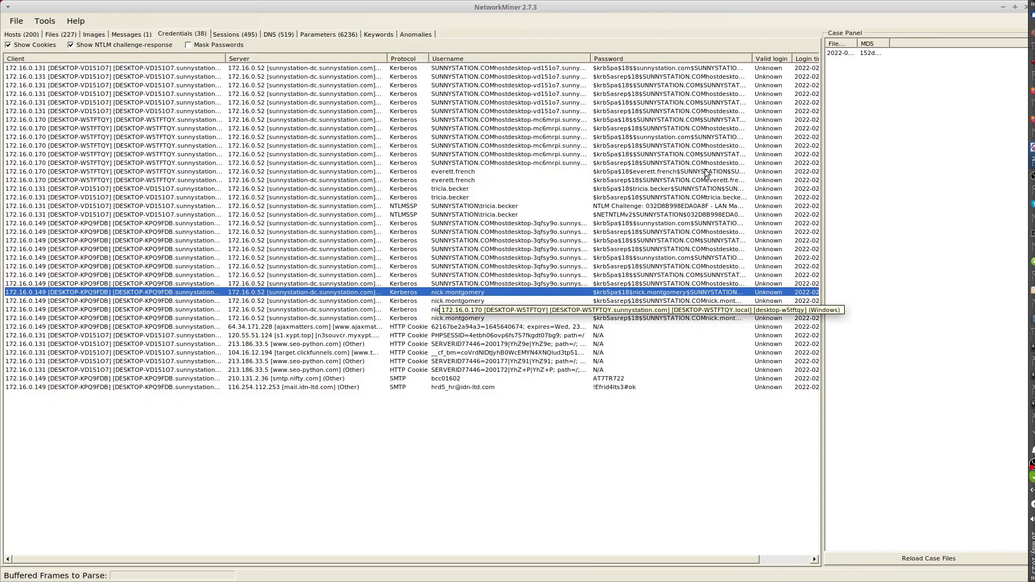
Reread the two task questions on the Malware-Traffic-Analysis.net exercise page in Firefox and return to the Security Onion hunt.
left_click(1032, 128)
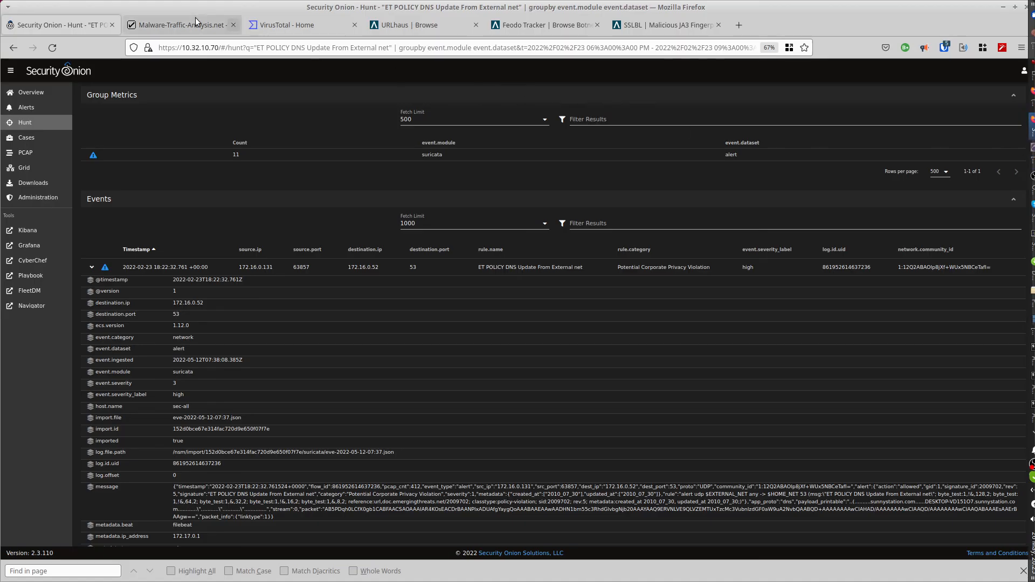
left_click(181, 24)
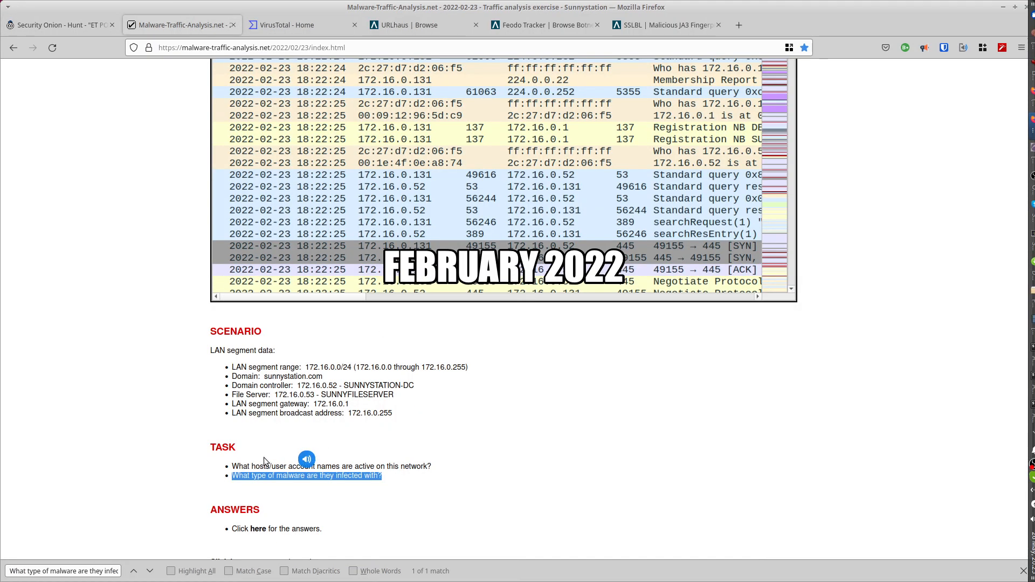
left_click_drag(251, 468, 340, 468)
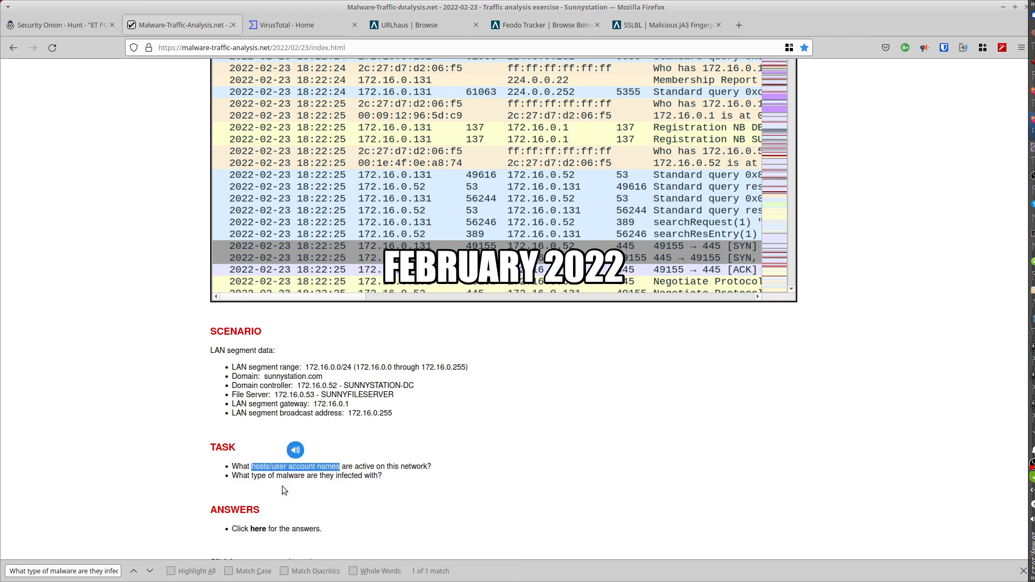
left_click_drag(250, 477, 385, 476)
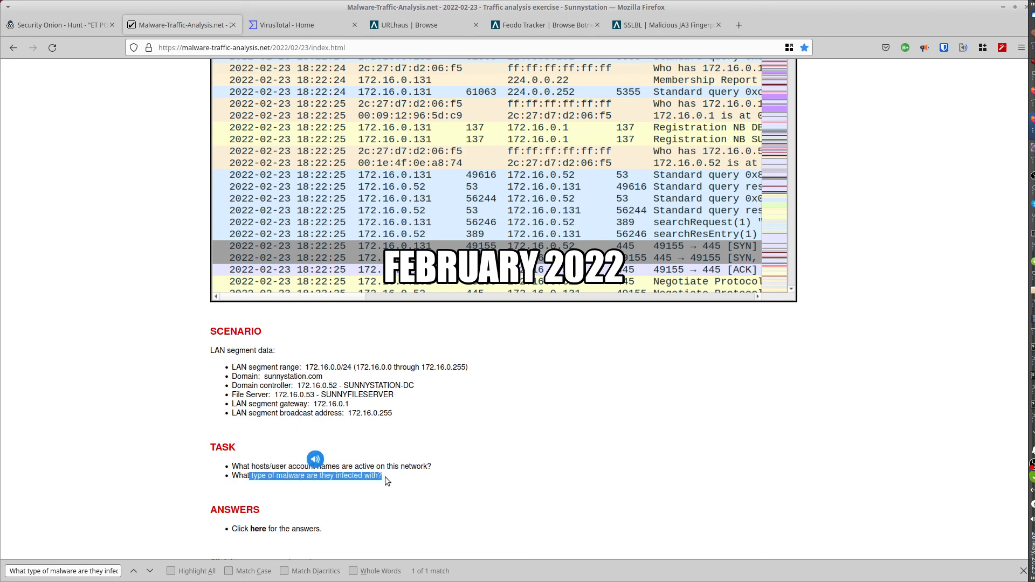
left_click(39, 25)
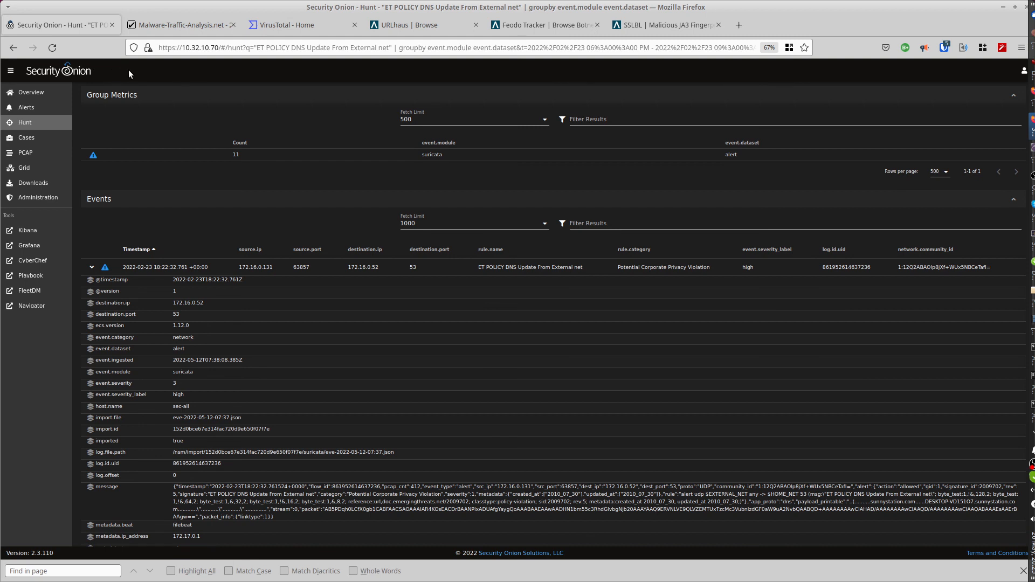